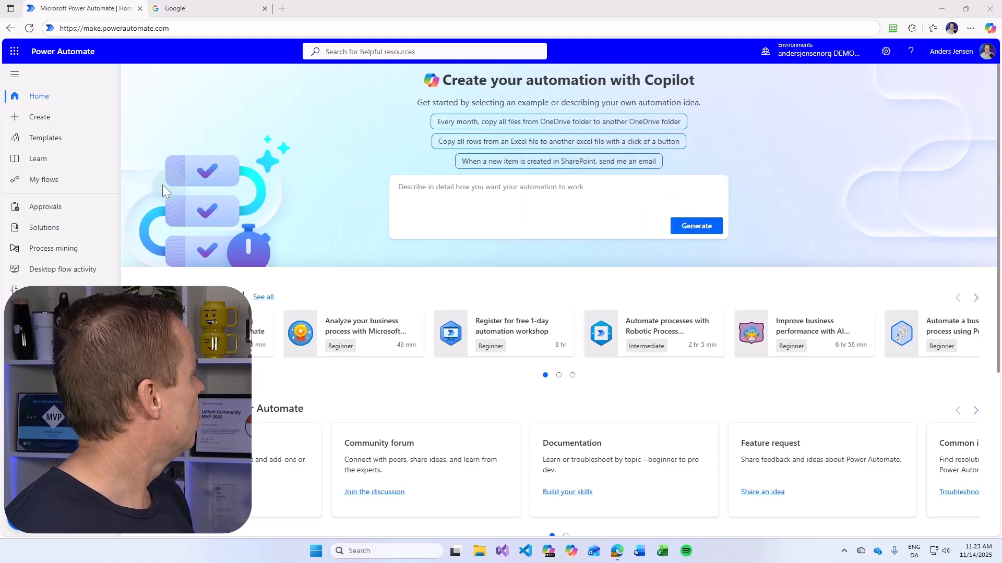
# Create an instant cloud flow named RPA Demo with the Manually trigger a flow trigger.
pyautogui.click(39, 117)
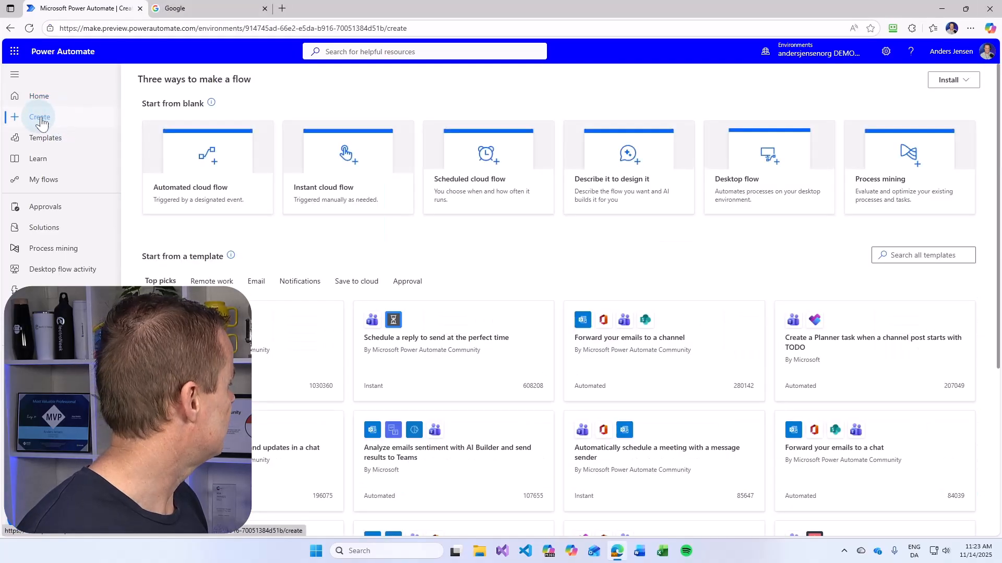
pyautogui.click(330, 191)
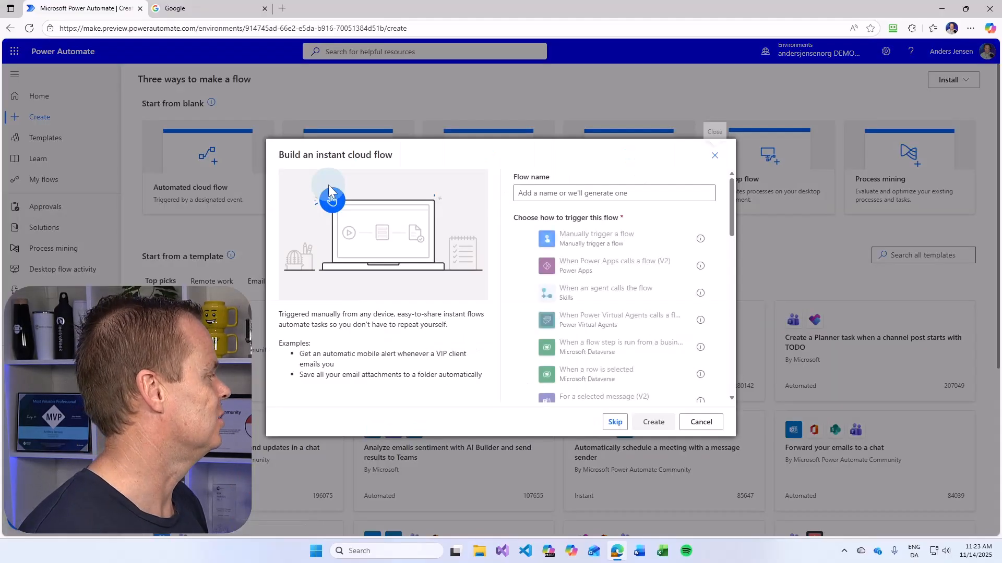
pyautogui.click(598, 239)
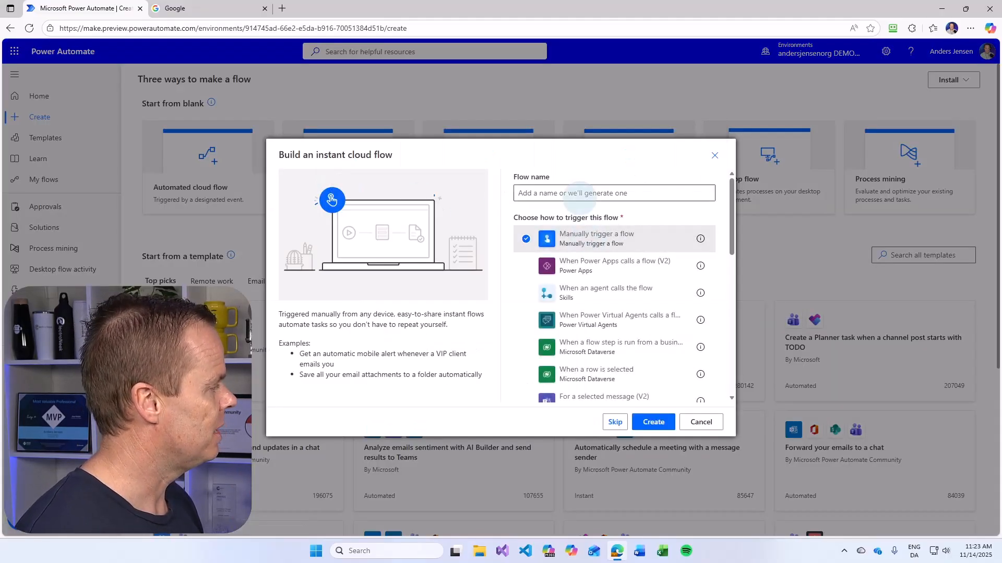
pyautogui.click(596, 193)
pyautogui.write('RPA ')
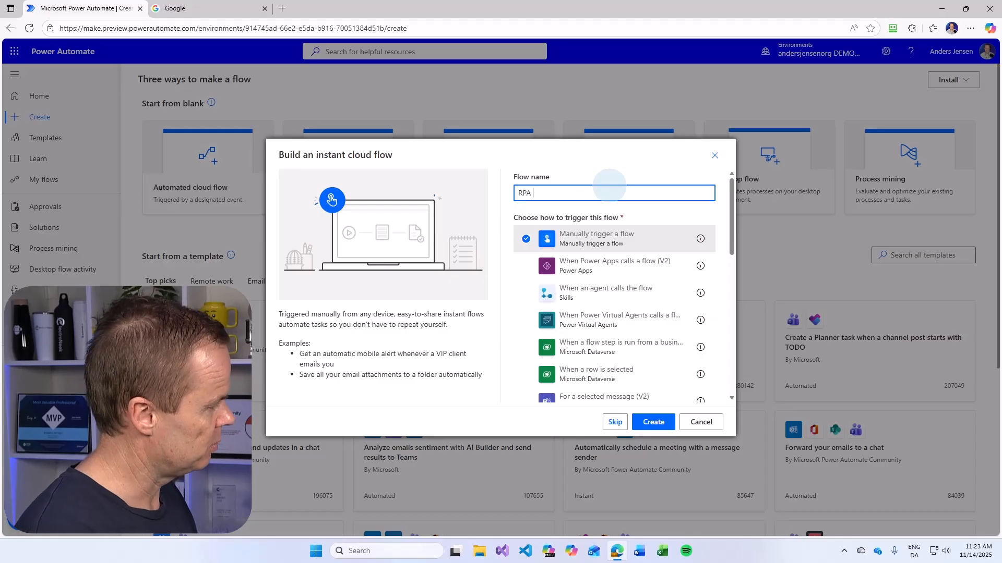
pyautogui.write('Demo')
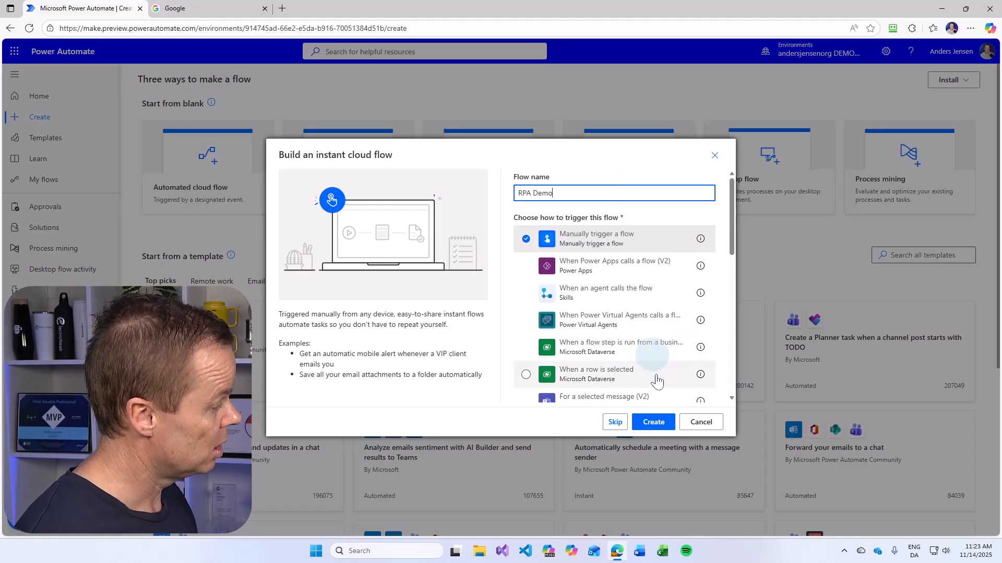
pyautogui.click(654, 422)
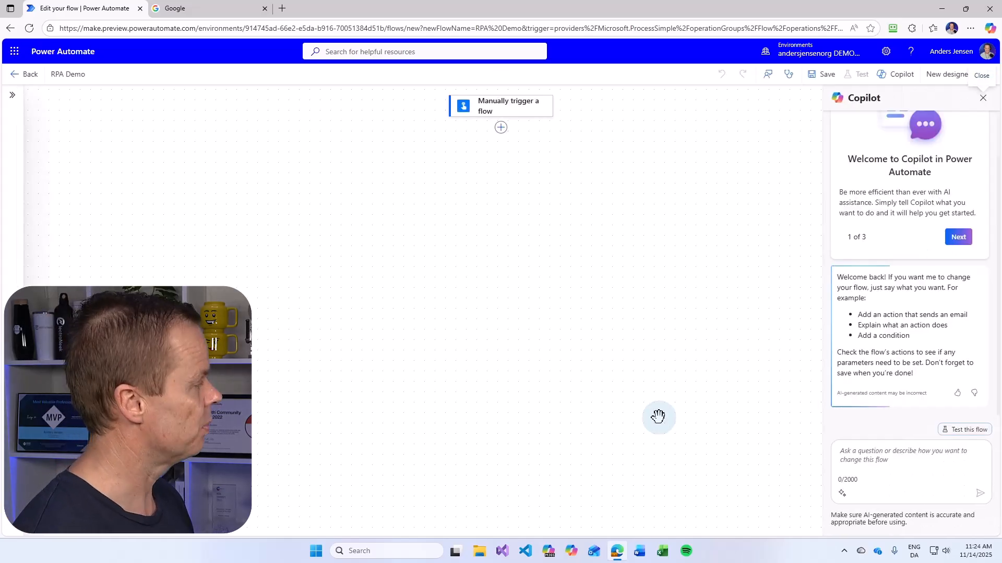
# Add a 'Run a flow built with Power Automate for desktop' step under the manual trigger.
pyautogui.click(502, 127)
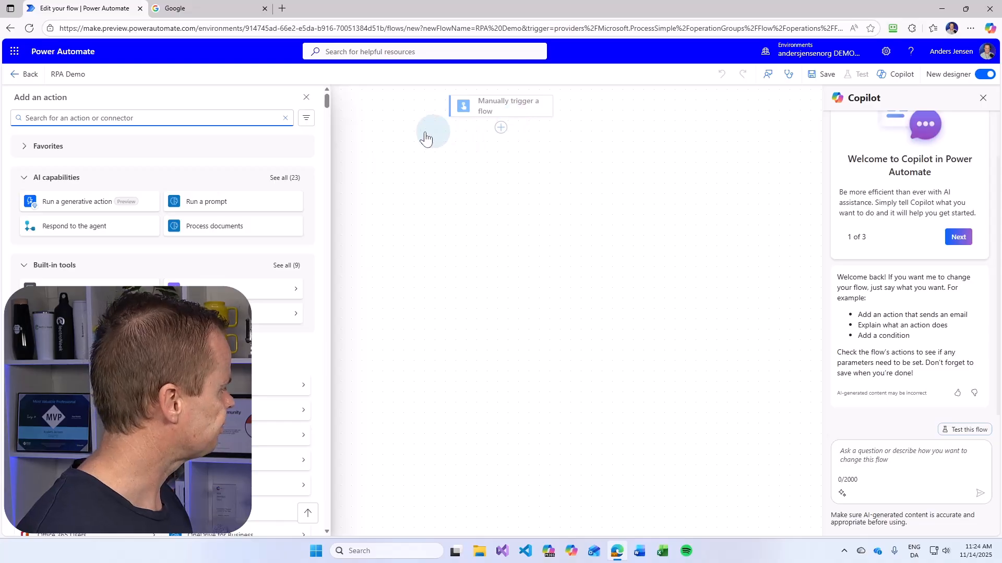
pyautogui.moveTo(86, 201)
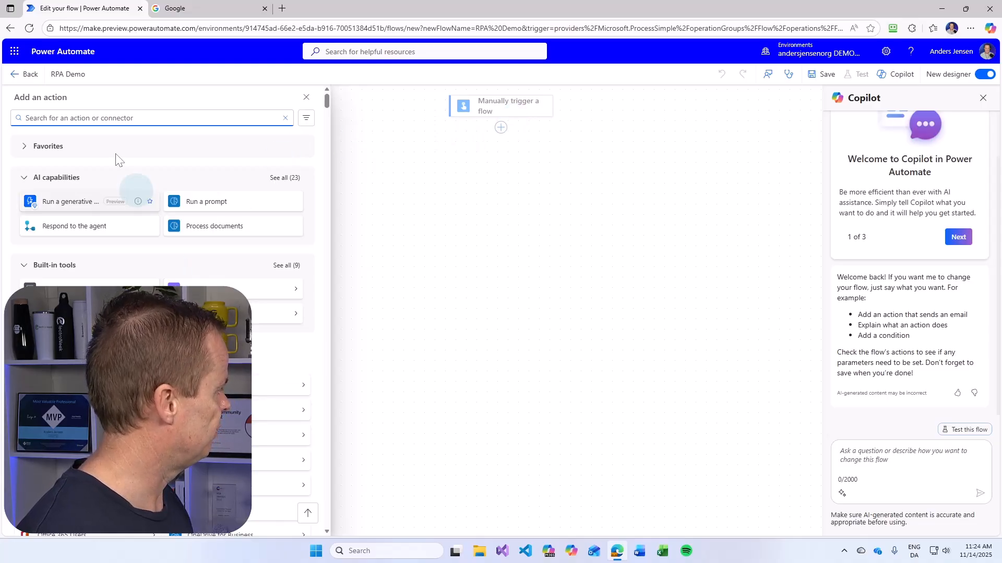
pyautogui.write('run a flow')
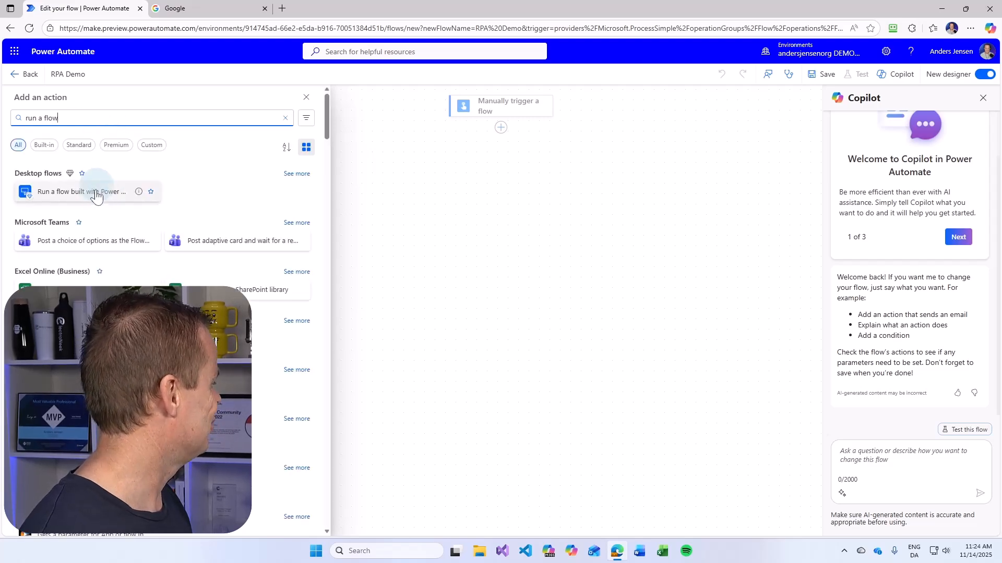
pyautogui.click(91, 192)
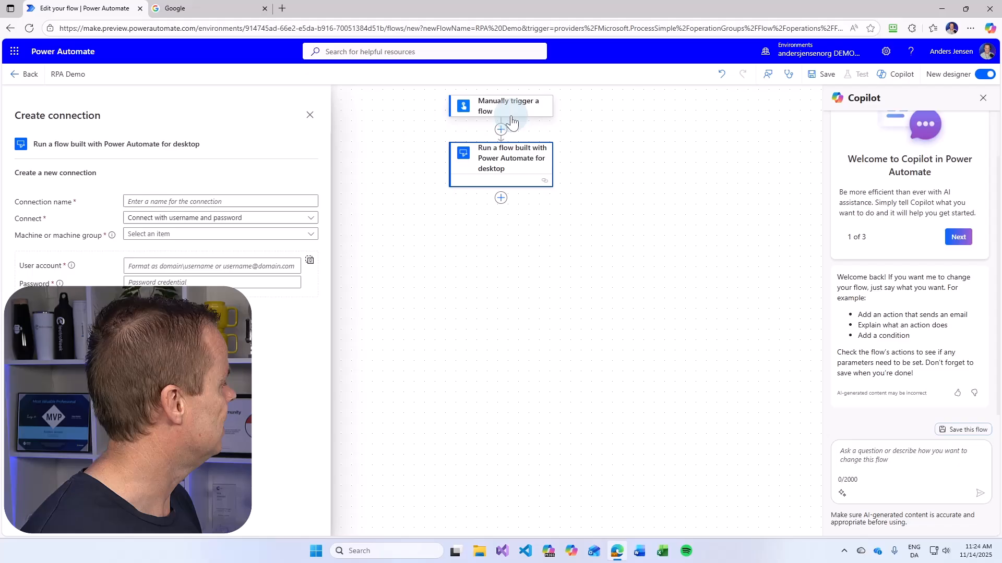
# Search Google for 'download power automate desktop'.
pyautogui.click(207, 8)
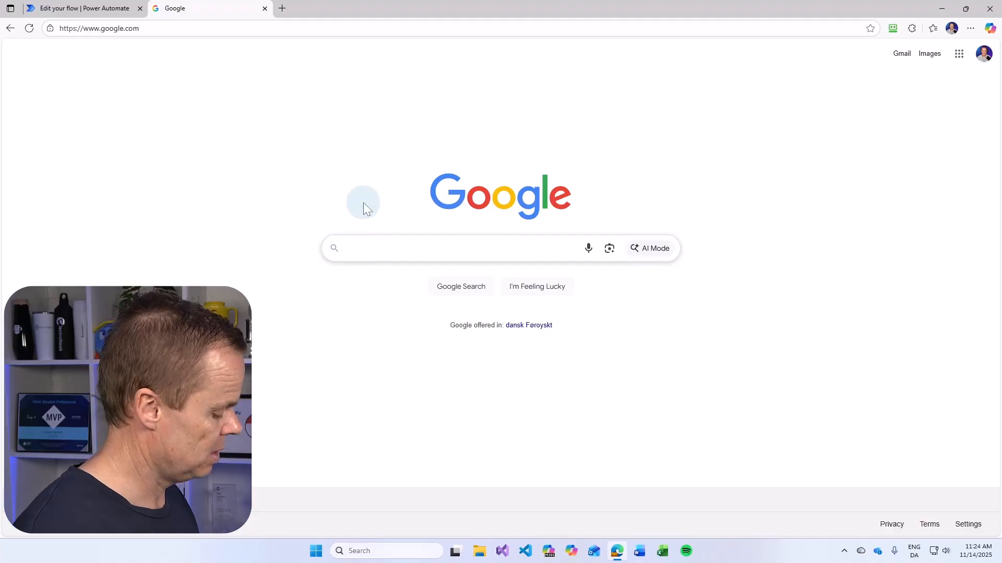
pyautogui.write('download power automate desk')
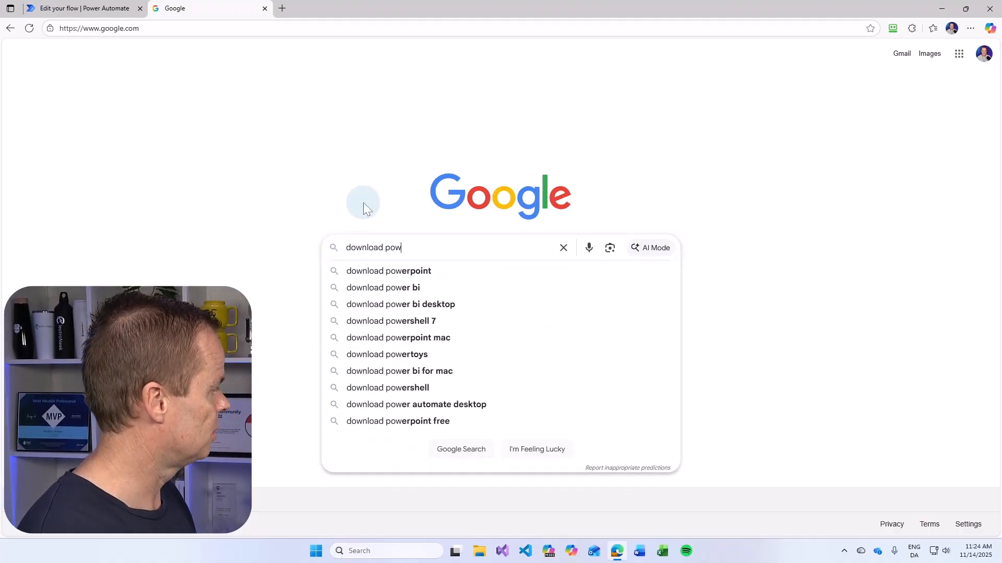
pyautogui.write('top')
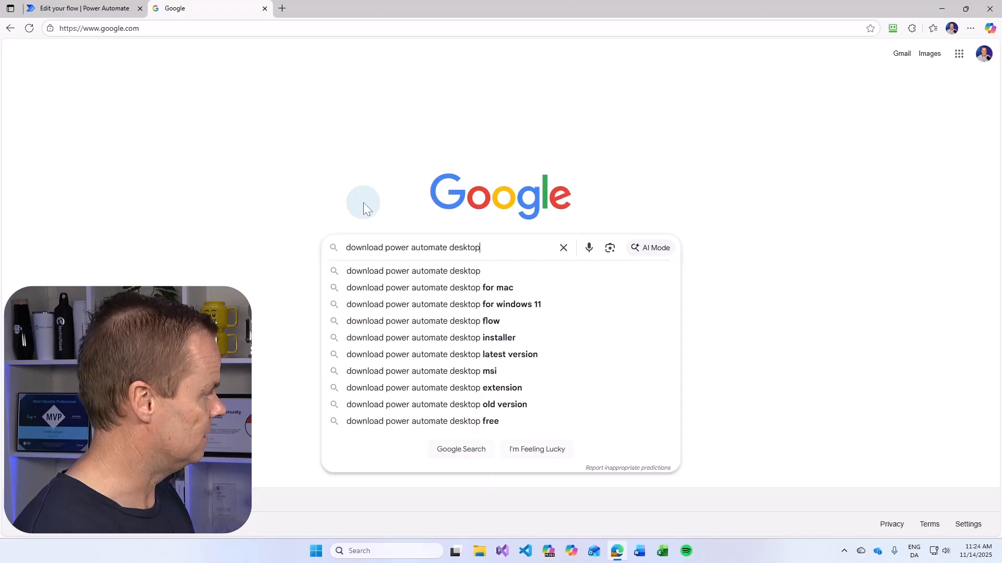
pyautogui.press('Return')
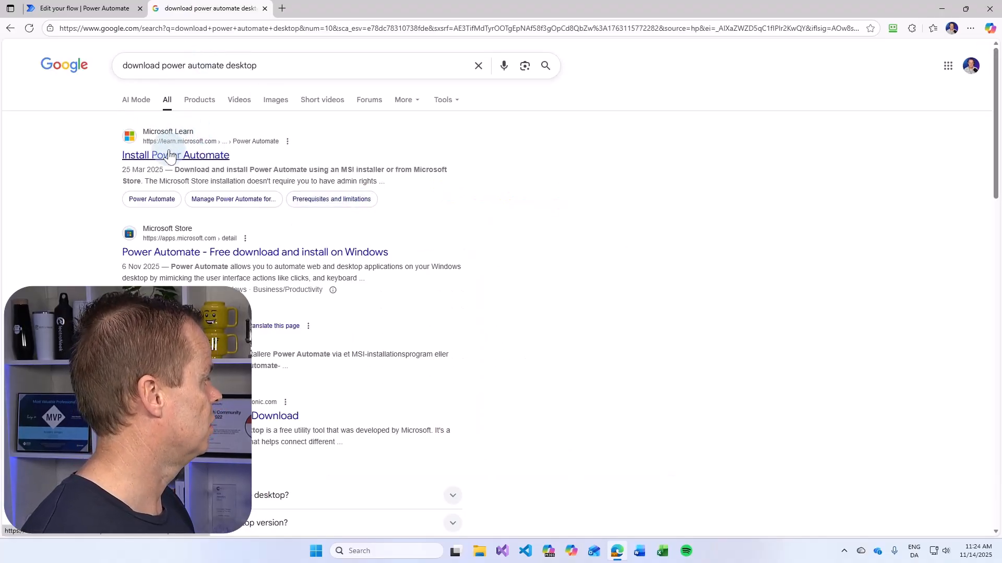
# Download Setup.Microsoft.PowerAutomate.exe from the Microsoft Learn Install Power Automate page.
pyautogui.click(170, 155)
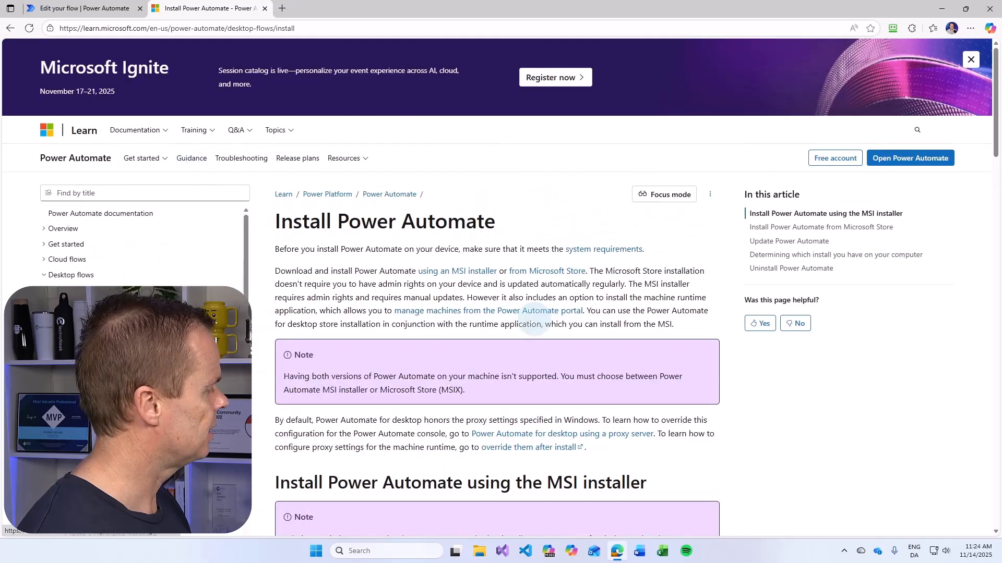
pyautogui.scroll(-3, 471, 355)
pyautogui.scroll(-2, 470, 355)
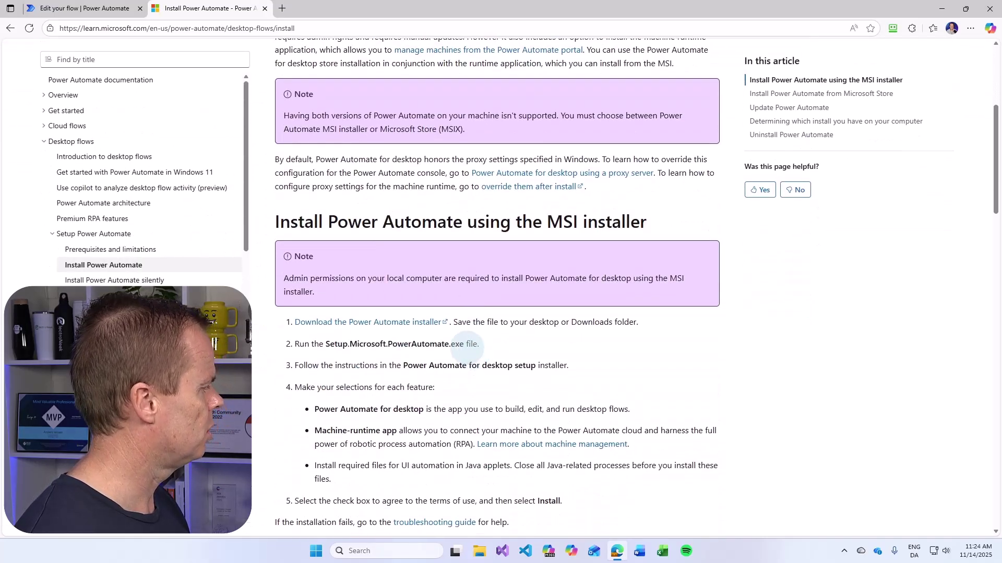
pyautogui.click(389, 323)
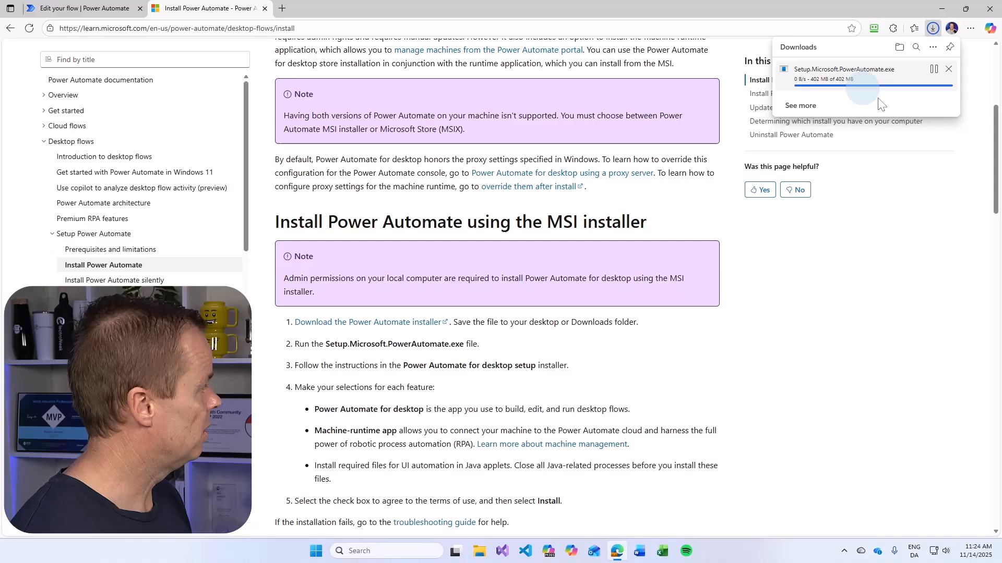
# Launch Power Automate for desktop from Start and minimize the browser to show it.
pyautogui.click(315, 552)
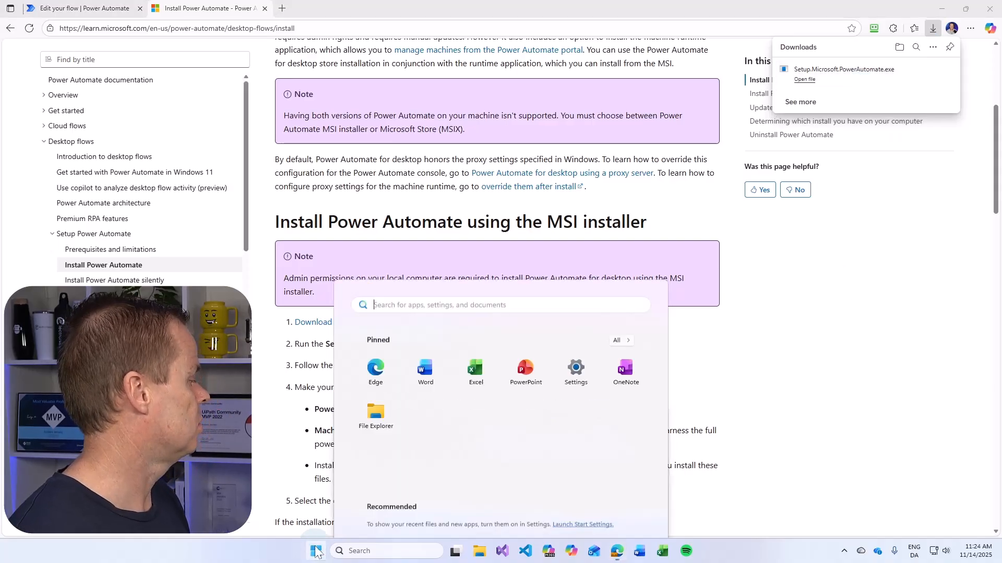
pyautogui.write('power')
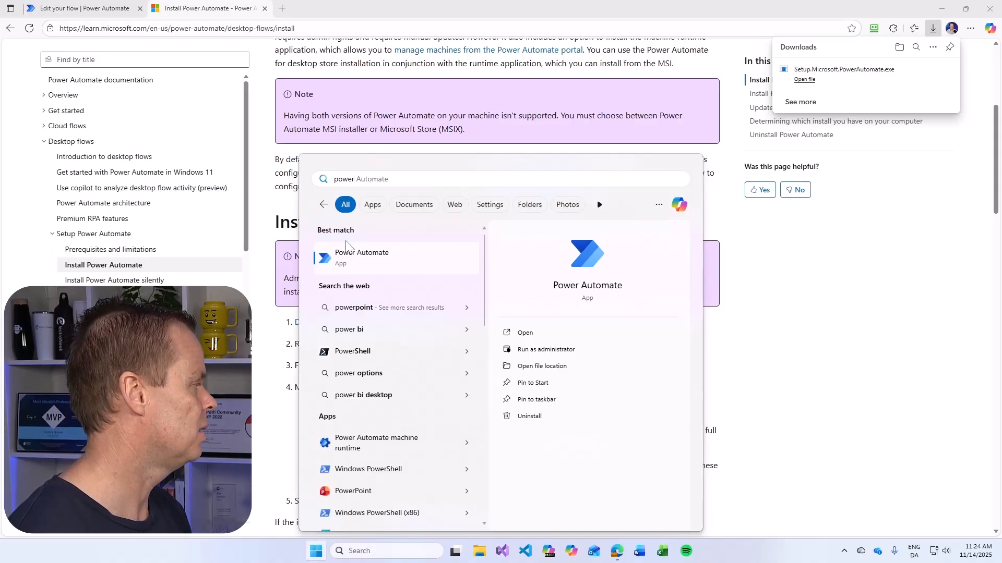
pyautogui.click(356, 259)
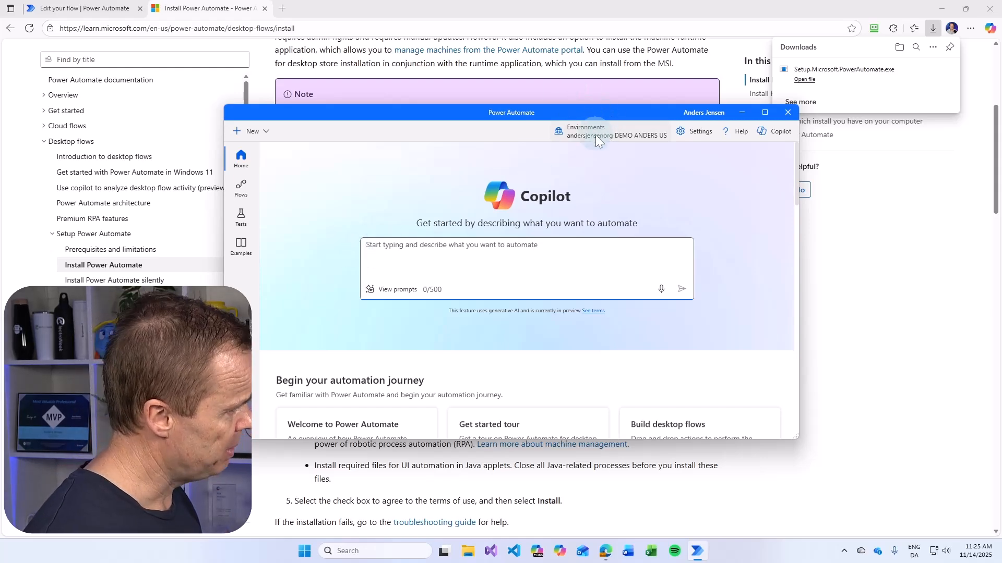
pyautogui.click(94, 11)
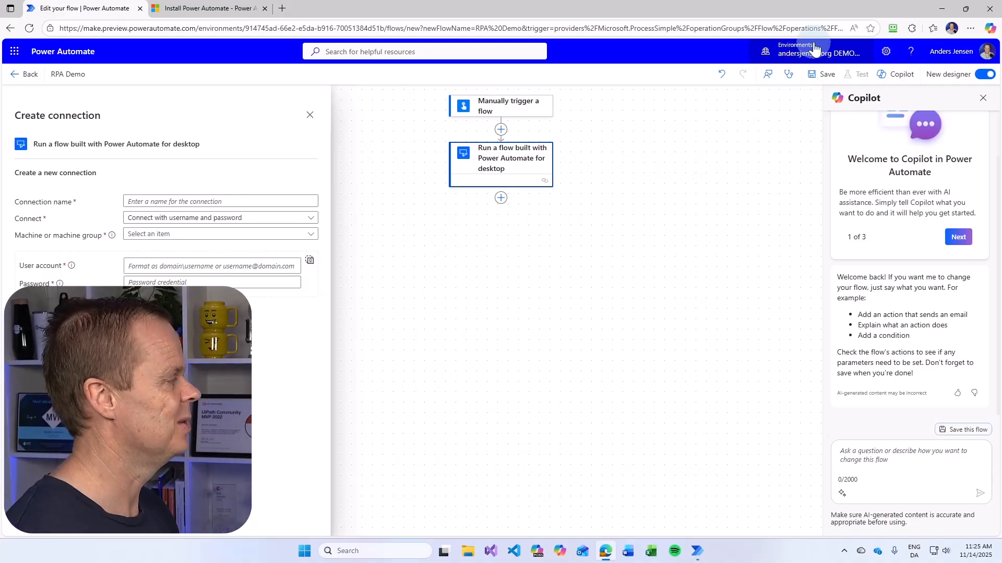
pyautogui.click(933, 7)
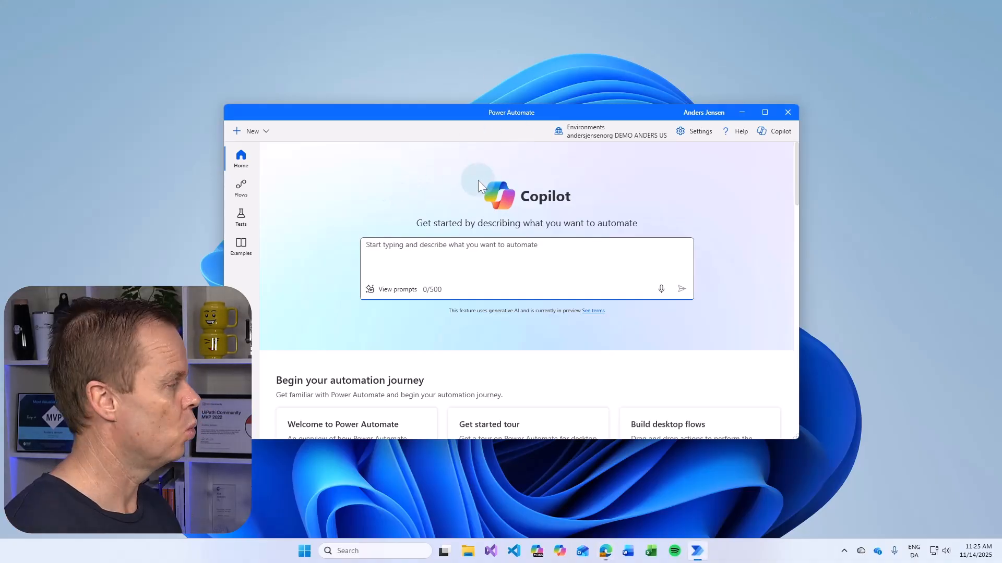
# Create a new desktop flow named Web Scraping Demo.
pyautogui.click(252, 131)
pyautogui.click(266, 156)
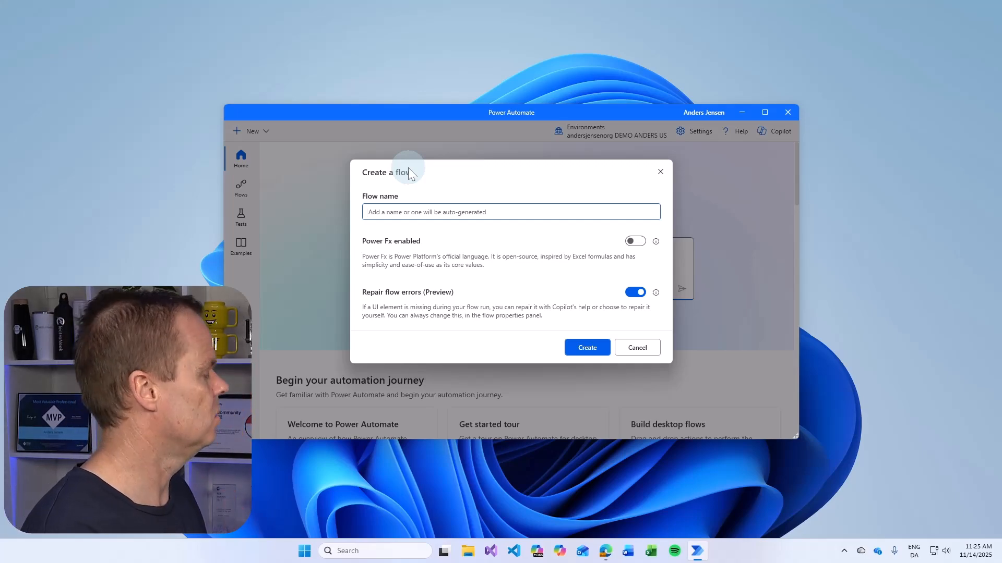
pyautogui.write('Web S')
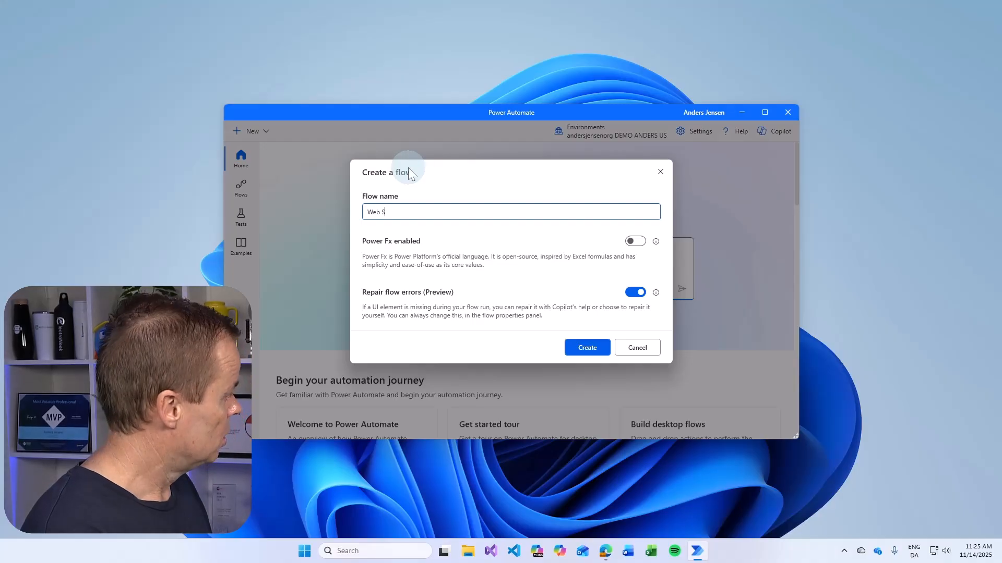
pyautogui.write('craping Demo')
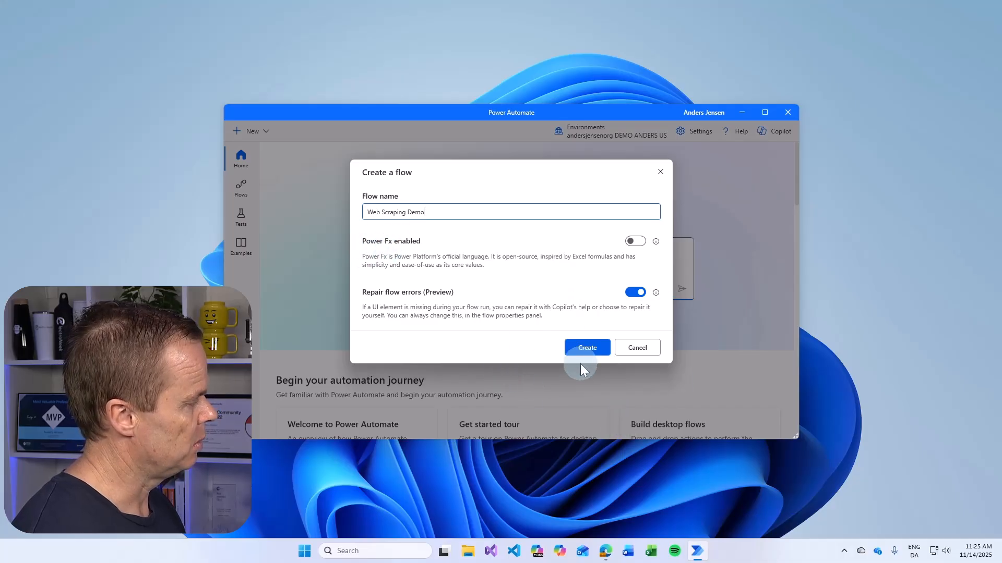
pyautogui.click(586, 347)
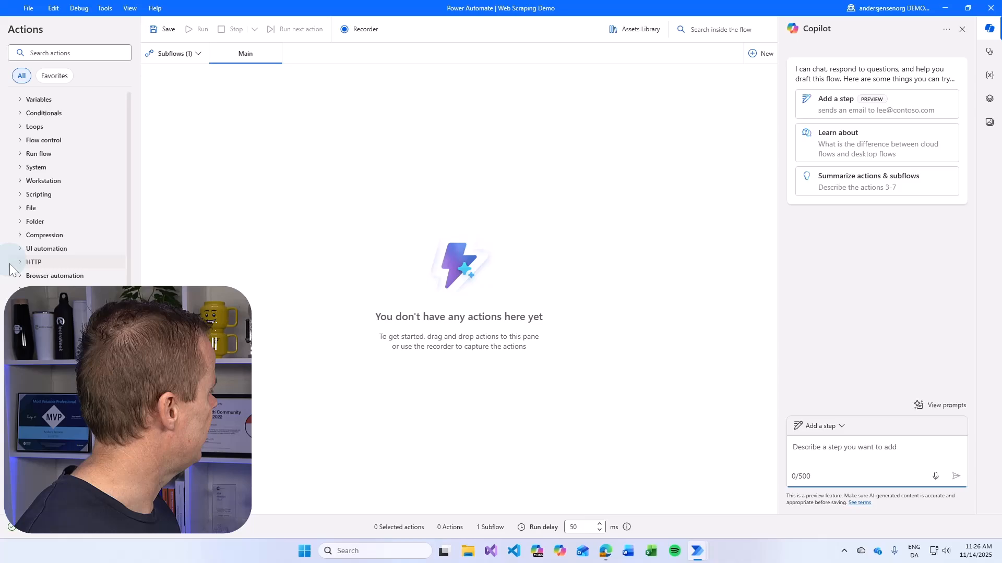
# Add a Launch new Microsoft Edge step with Window state Maximized and save it.
pyautogui.click(20, 276)
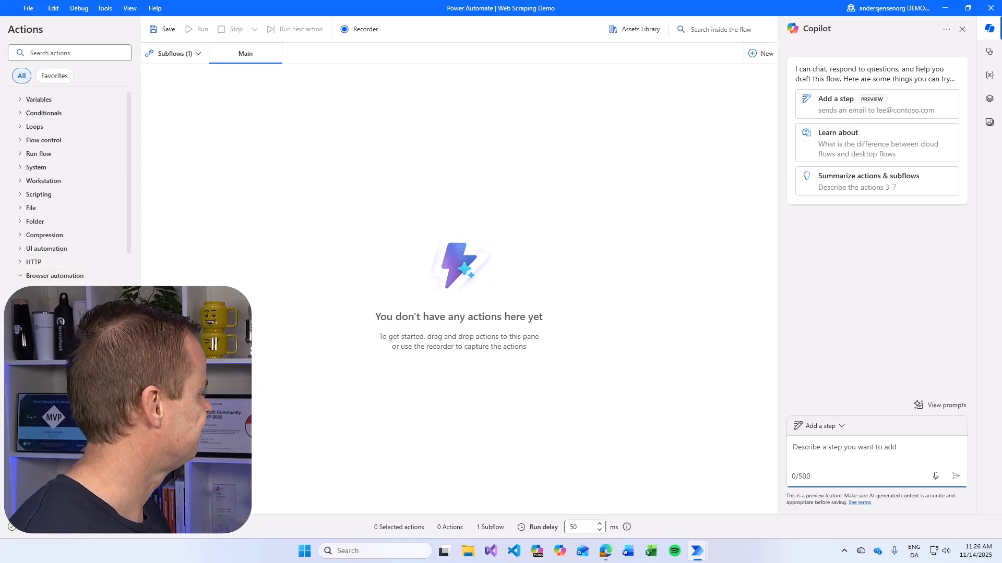
pyautogui.moveTo(62, 297); pyautogui.dragTo(395, 293)
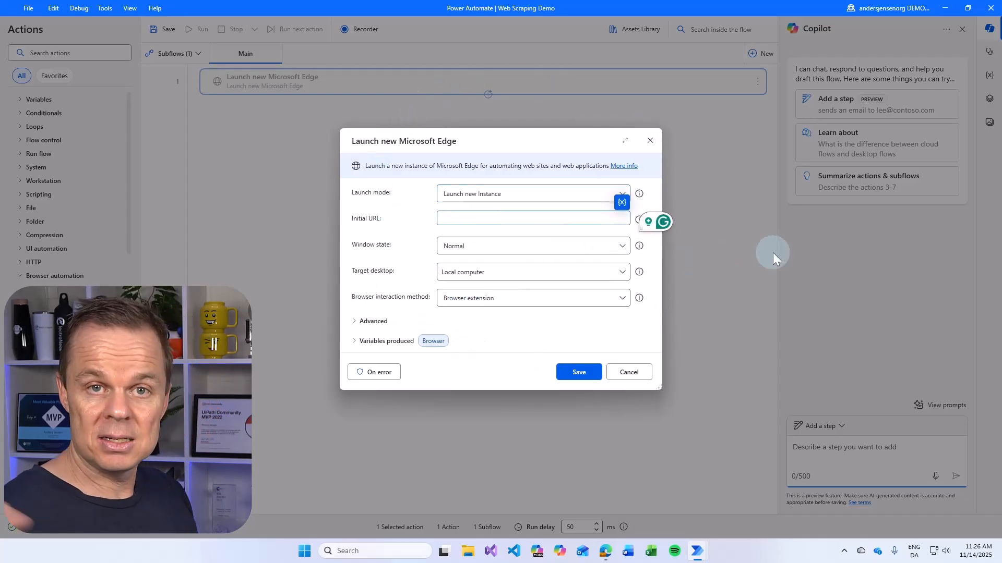
pyautogui.write('andersjen')
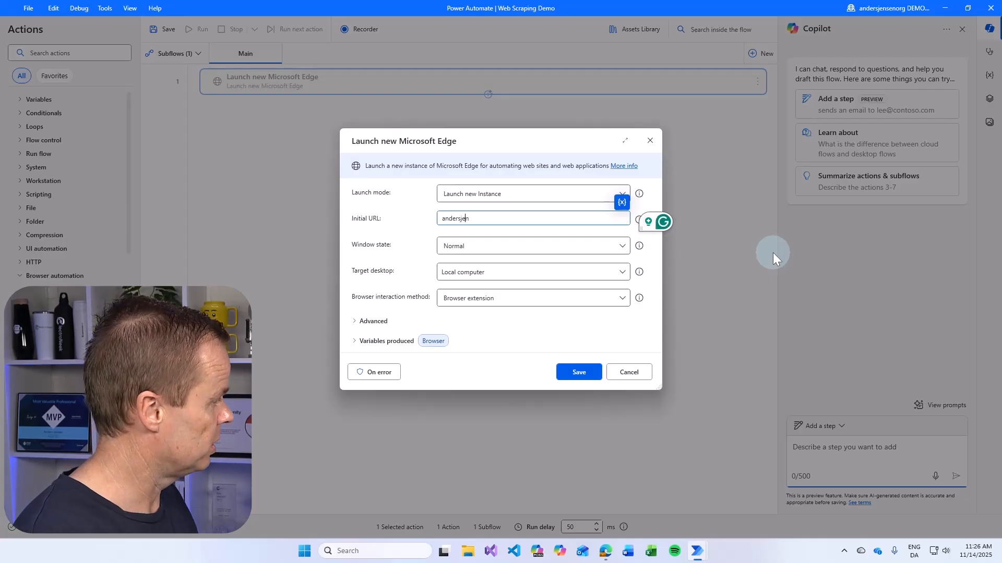
pyautogui.write('sen.orf')
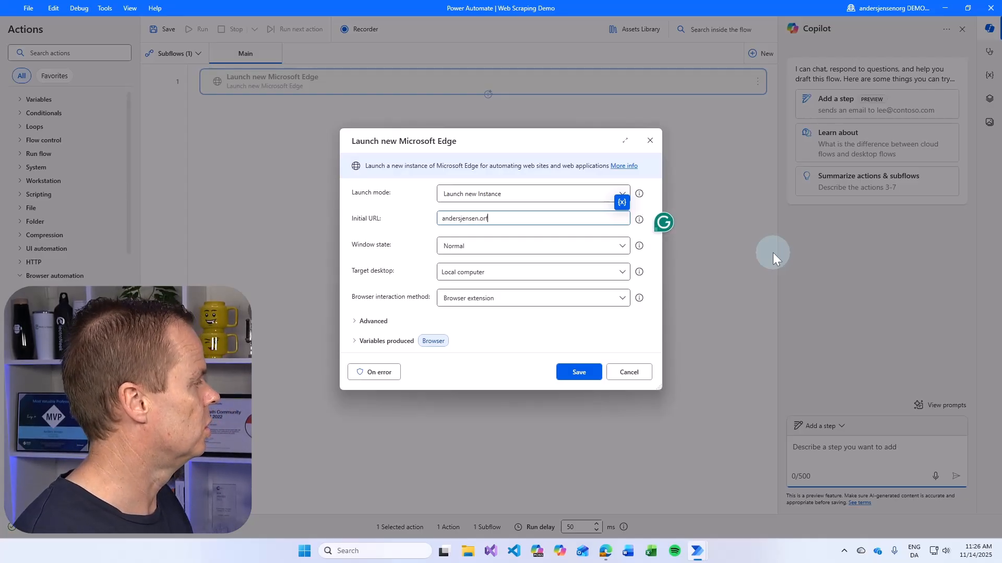
pyautogui.press('BackSpace')
pyautogui.write('g/courses')
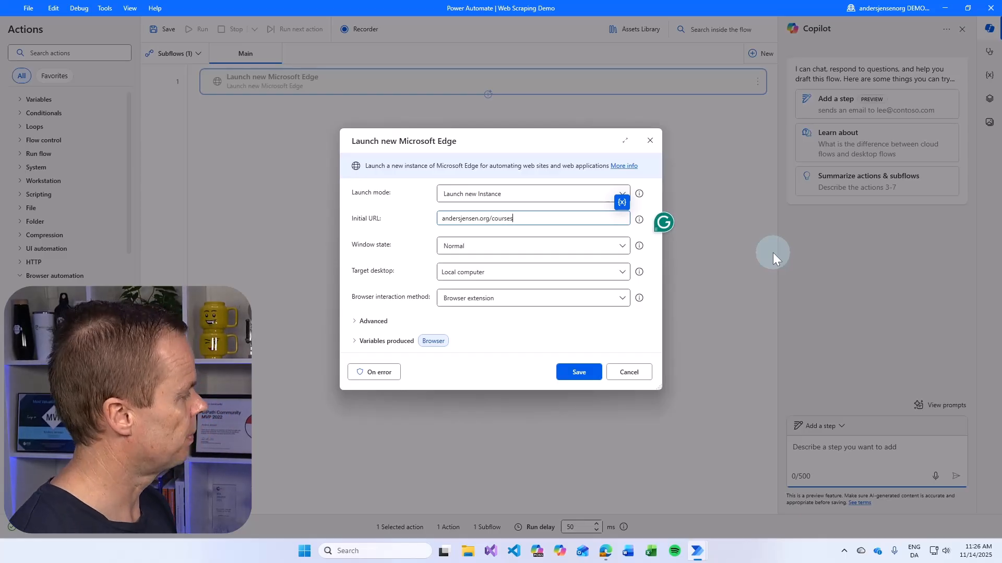
pyautogui.click(471, 246)
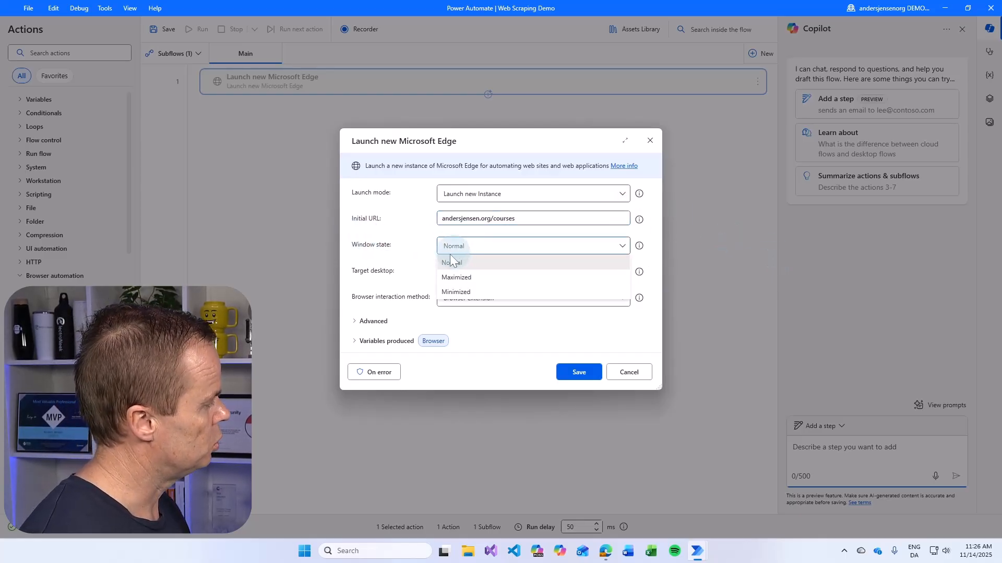
pyautogui.click(462, 276)
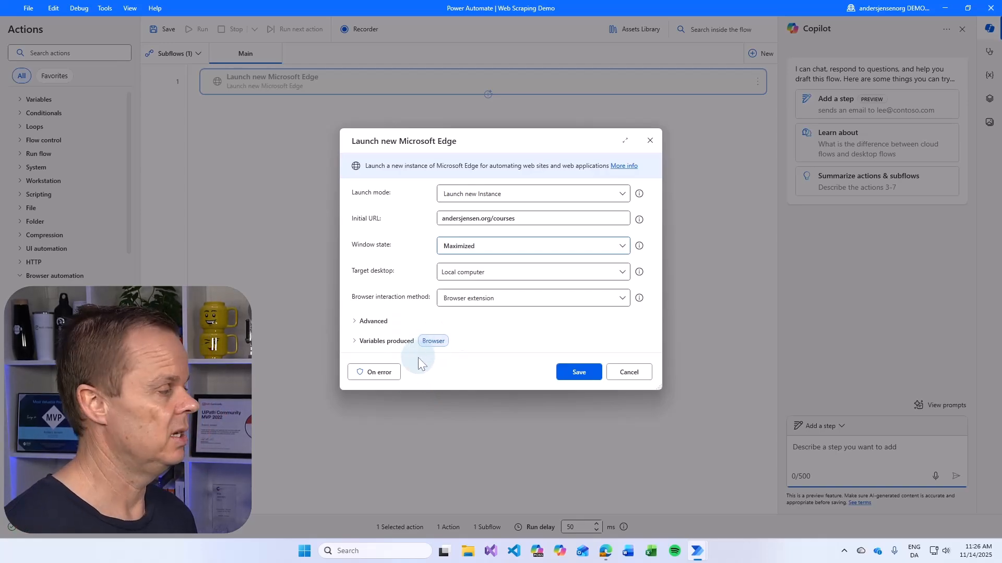
pyautogui.click(579, 372)
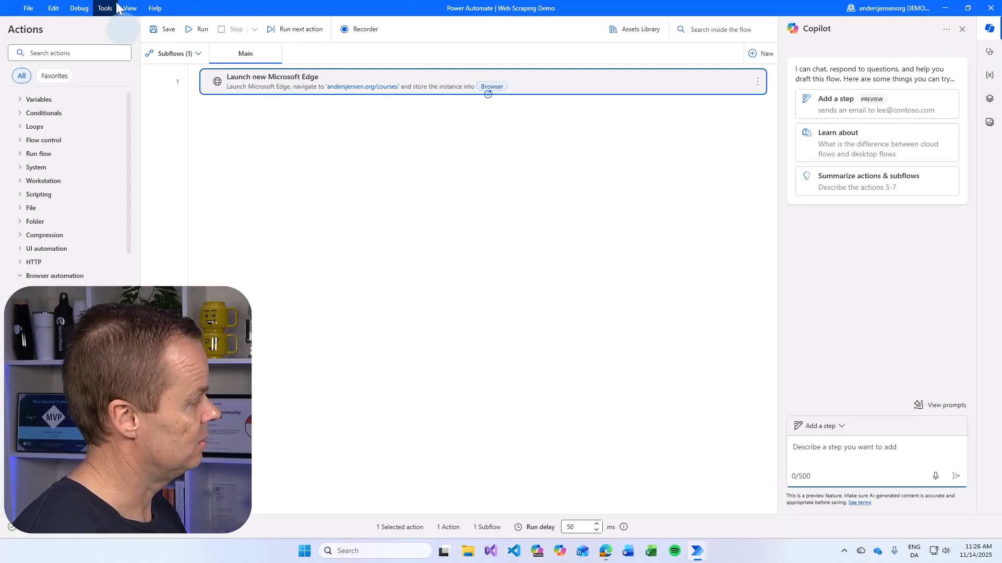
# Run the flow to test that Edge opens the andersjensen.org/courses page.
pyautogui.click(196, 32)
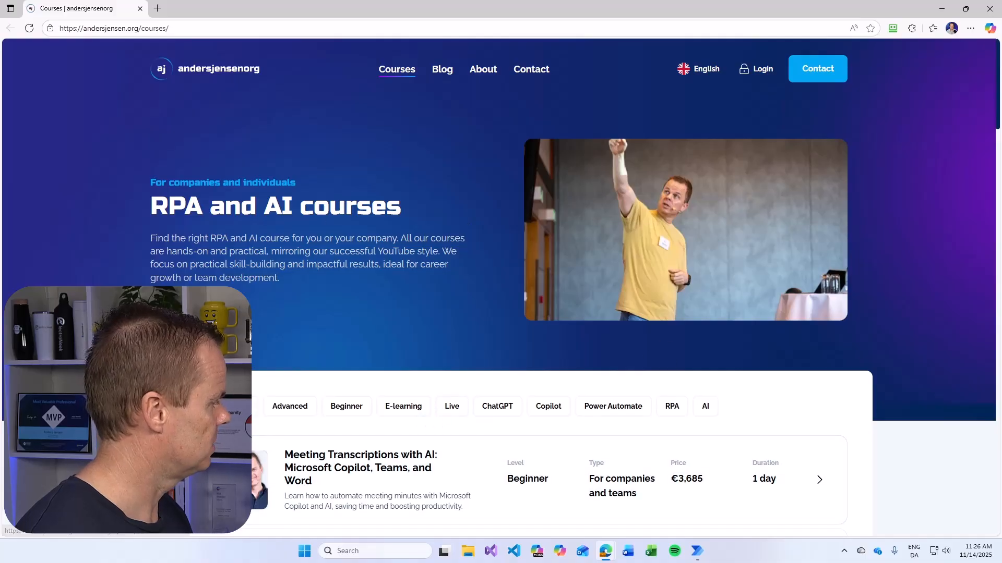
pyautogui.scroll(-5, 377, 474)
pyautogui.scroll(-2, 377, 474)
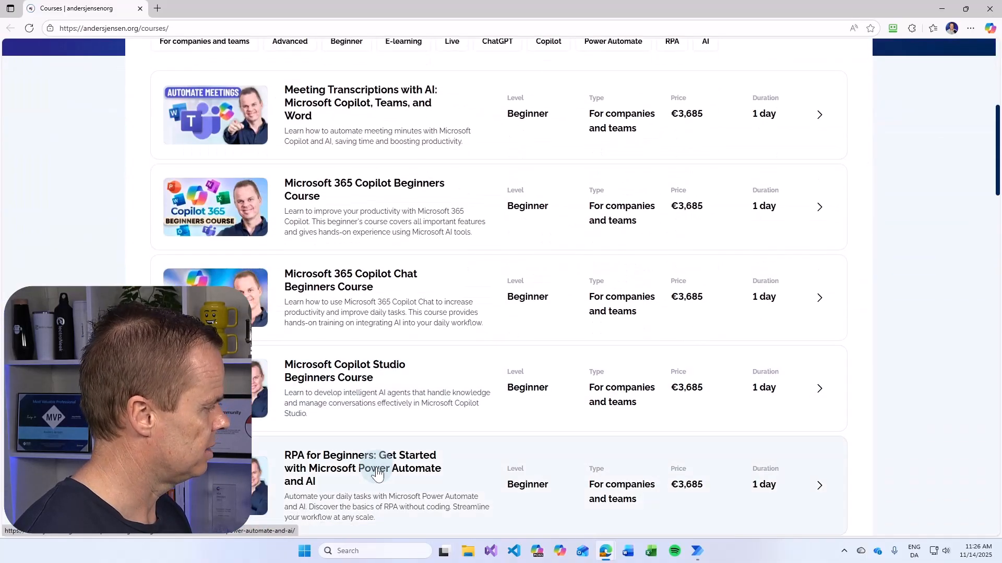
pyautogui.scroll(-4, 599, 346)
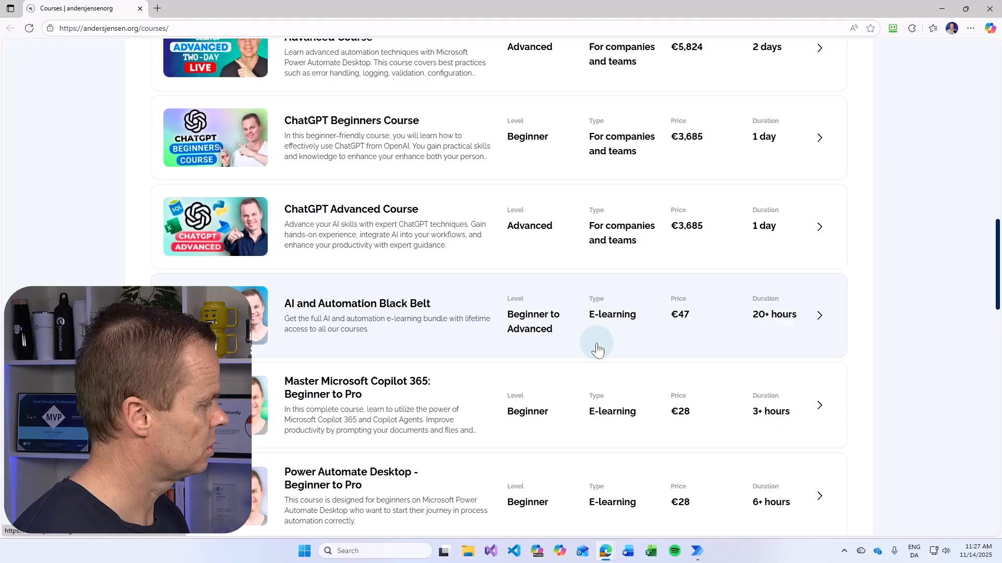
pyautogui.scroll(-3, 597, 348)
pyautogui.scroll(-3, 595, 391)
pyautogui.scroll(5, 590, 433)
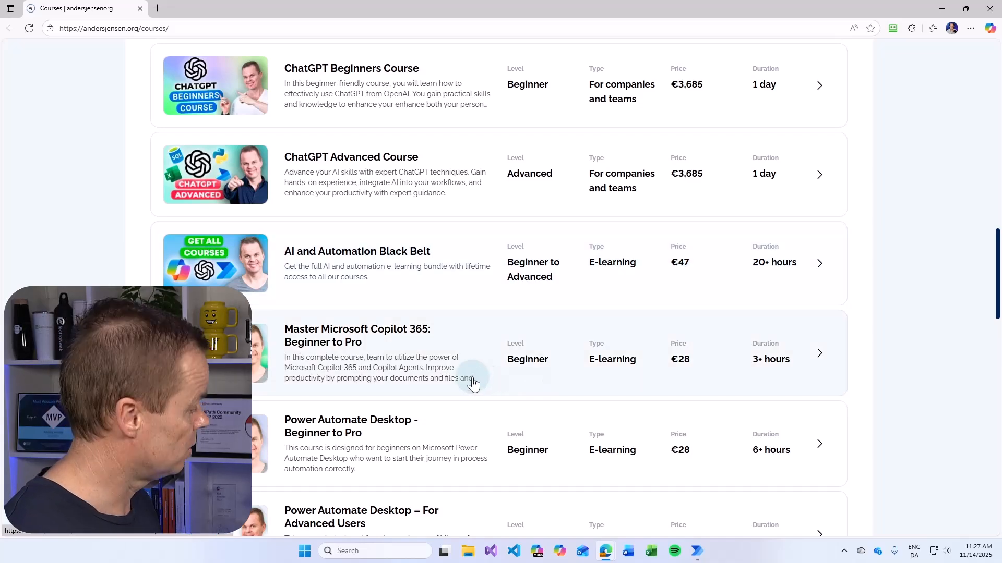
pyautogui.scroll(-2, 473, 382)
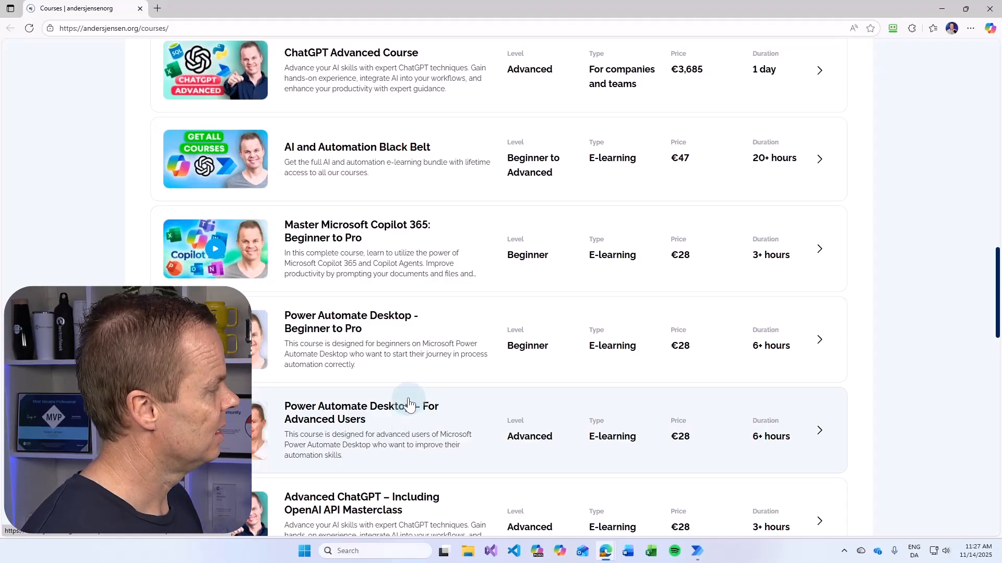
pyautogui.scroll(5, 410, 405)
pyautogui.scroll(5, 410, 405)
pyautogui.scroll(5, 410, 405)
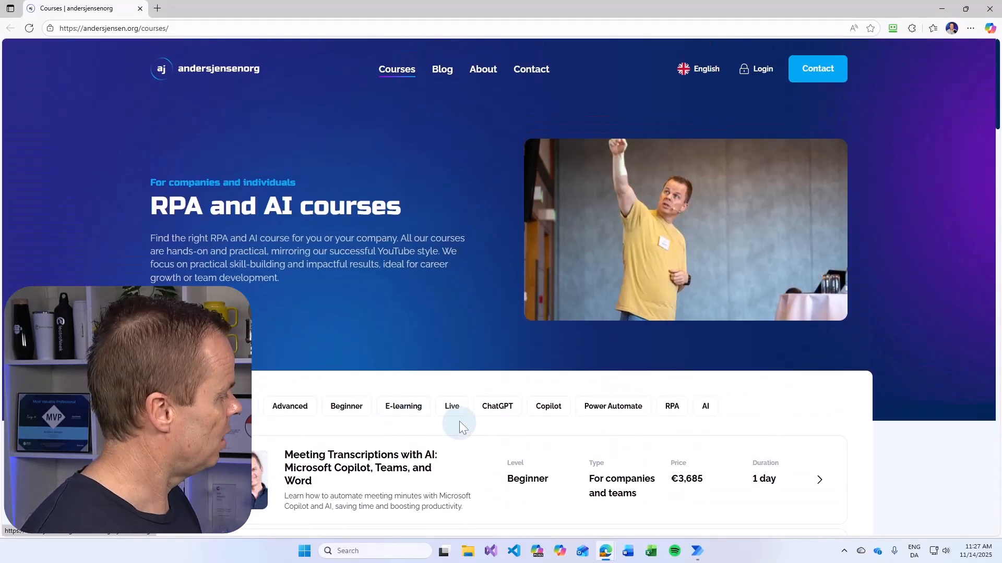
pyautogui.scroll(-1, 459, 420)
pyautogui.scroll(-2, 458, 416)
pyautogui.scroll(-2, 456, 411)
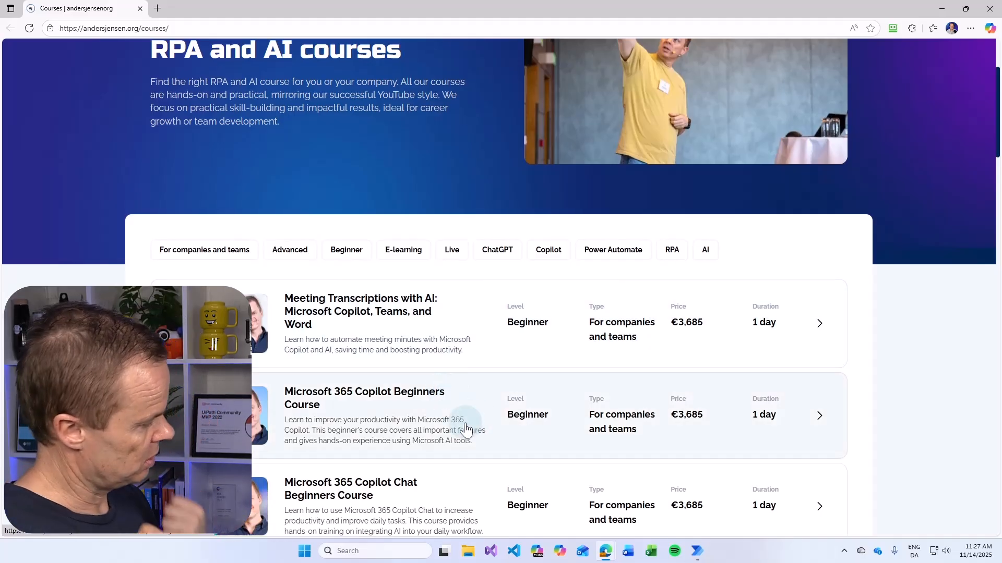
pyautogui.moveTo(696, 551)
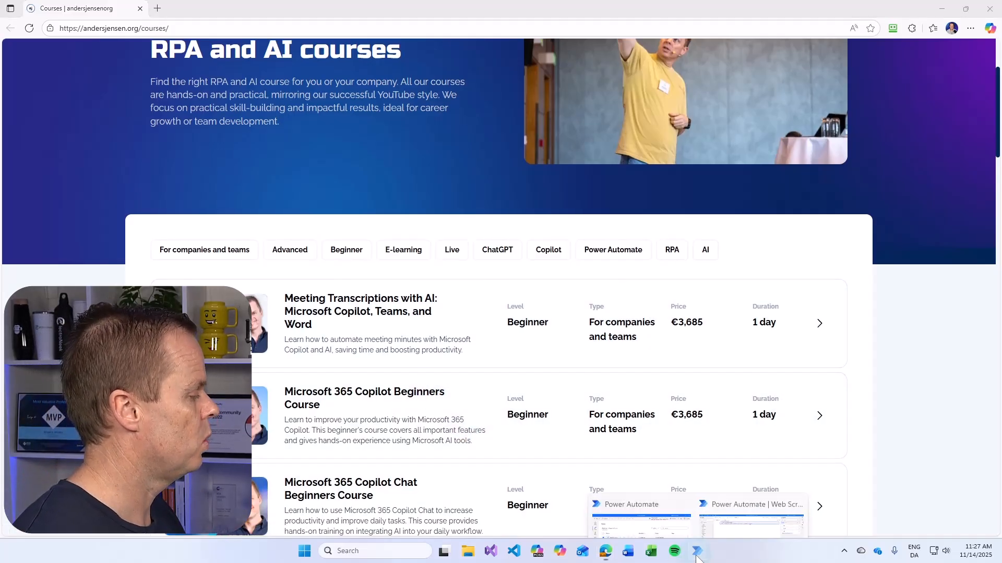
# Add an Extract data from web page step as step 2 using the Browser instance.
pyautogui.click(740, 516)
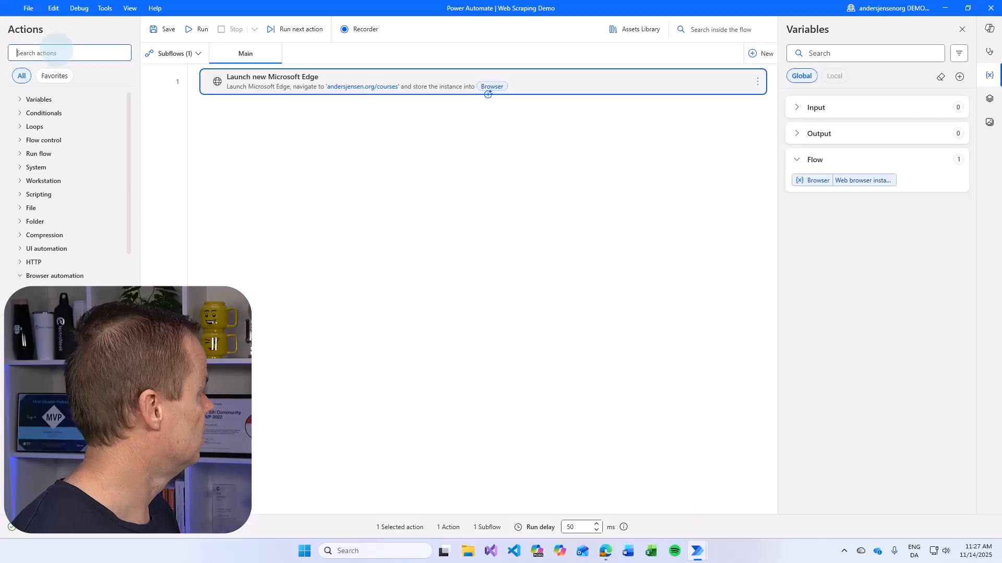
pyautogui.write('extract')
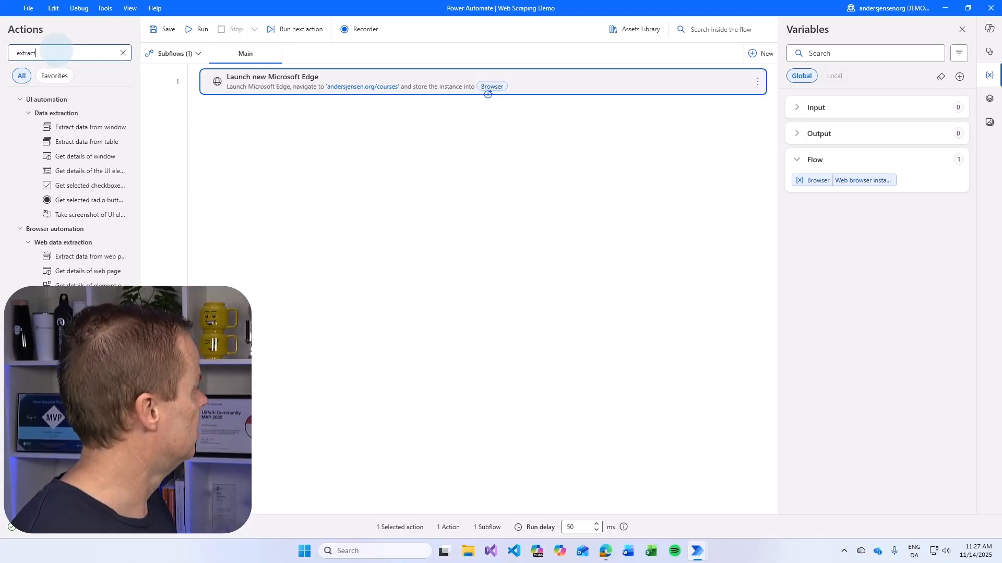
pyautogui.moveTo(81, 256)
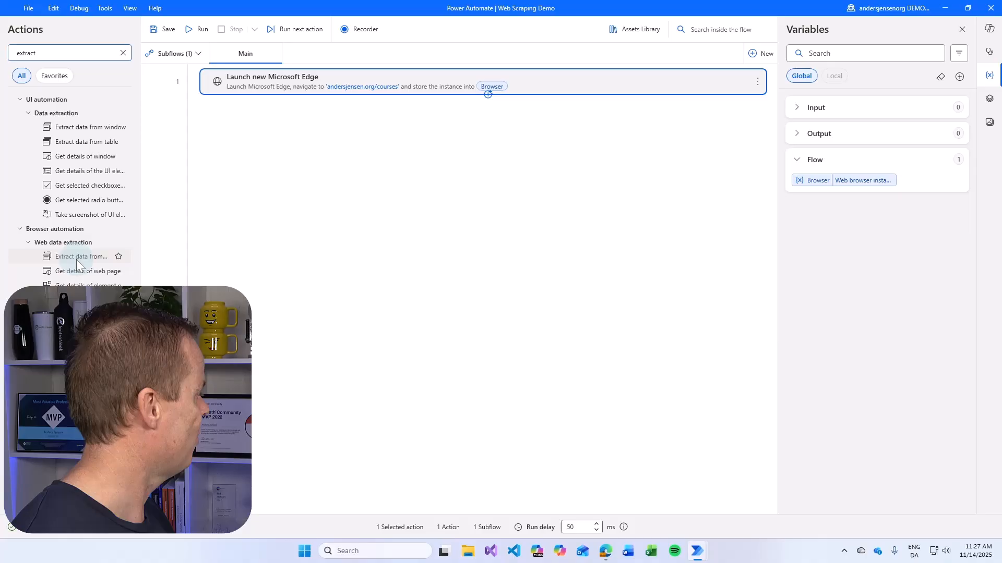
pyautogui.moveTo(75, 260); pyautogui.dragTo(344, 202)
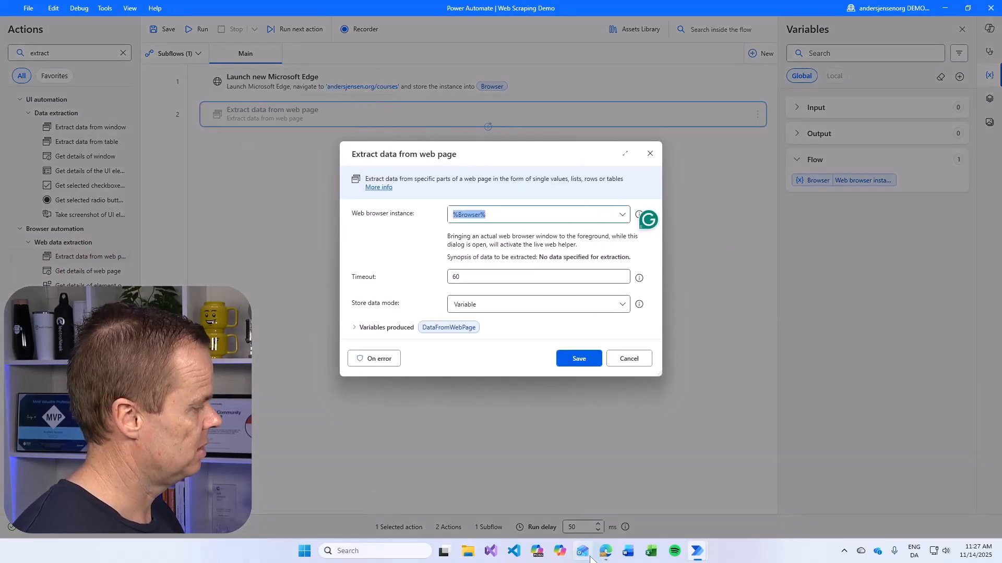
# Extract the Href of two course rows so the helper lists all 14 course links.
pyautogui.moveTo(605, 550)
pyautogui.click(666, 490)
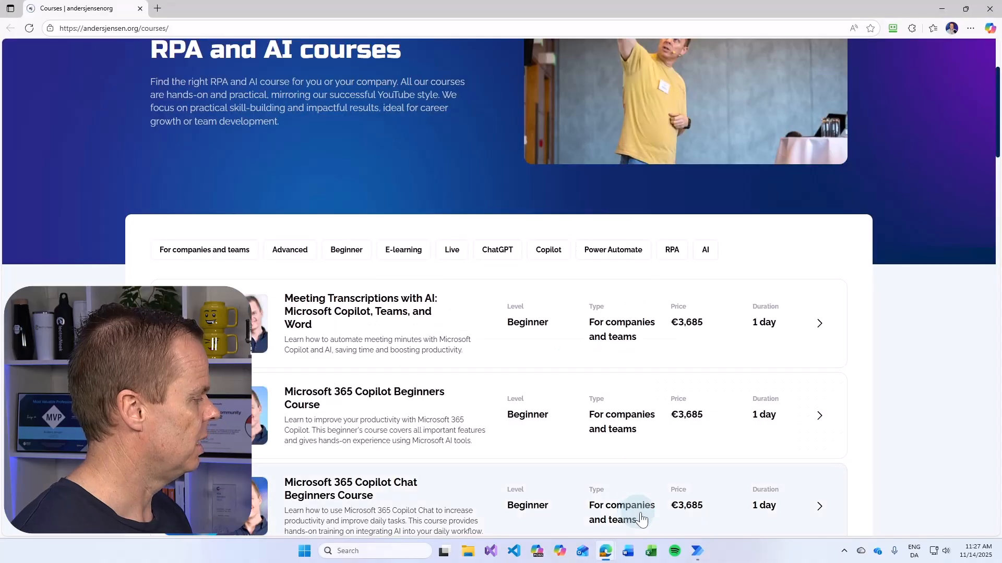
pyautogui.moveTo(202, 95)
pyautogui.mouseDown()
pyautogui.moveTo(135, 95)
pyautogui.moveTo(870, 128)
pyautogui.mouseUp()
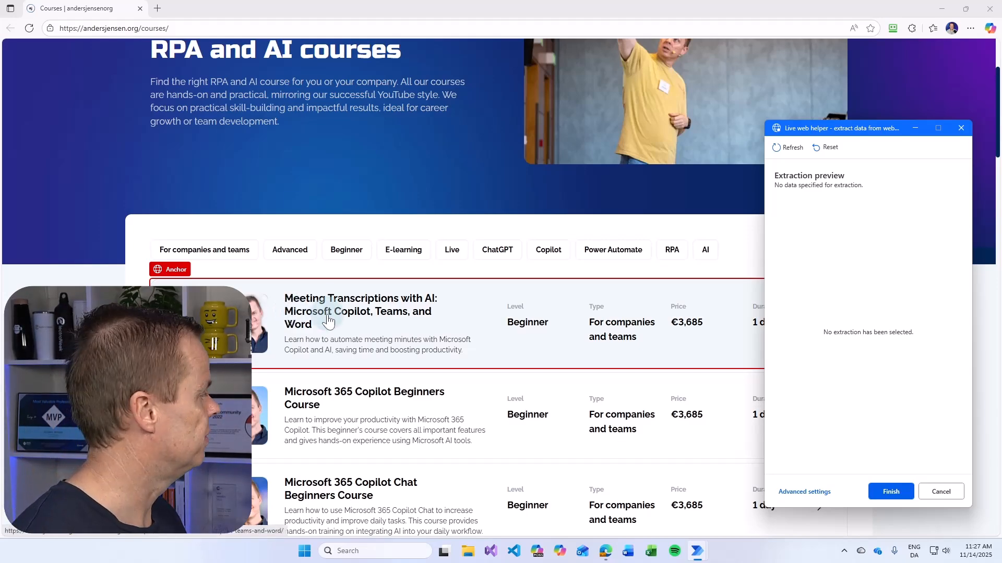
pyautogui.rightClick(360, 318)
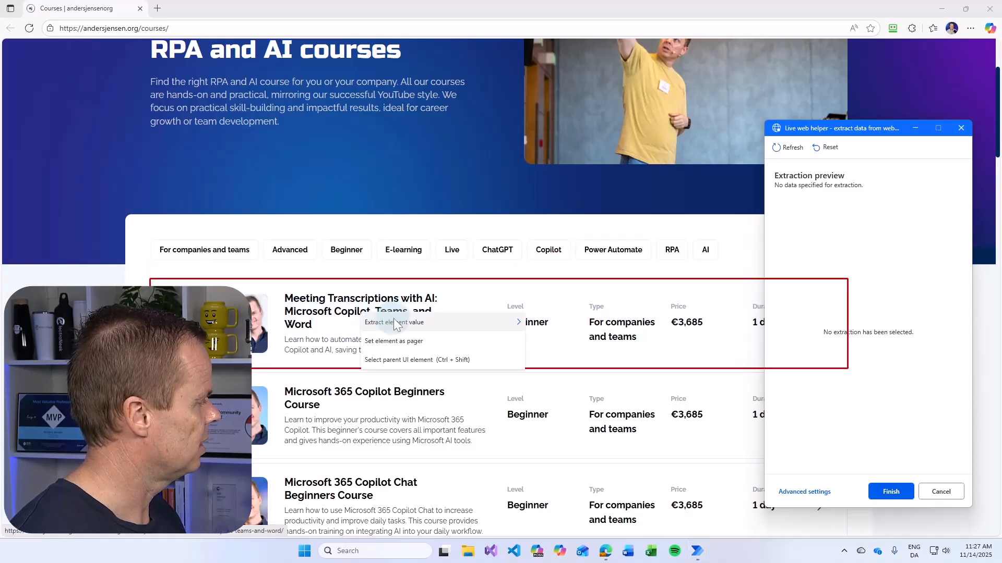
pyautogui.moveTo(423, 323)
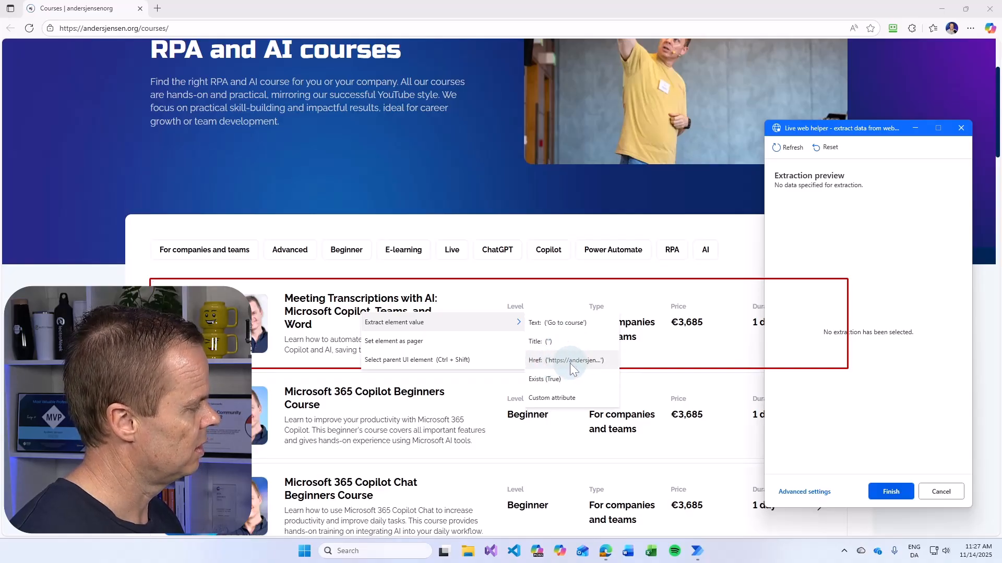
pyautogui.click(573, 361)
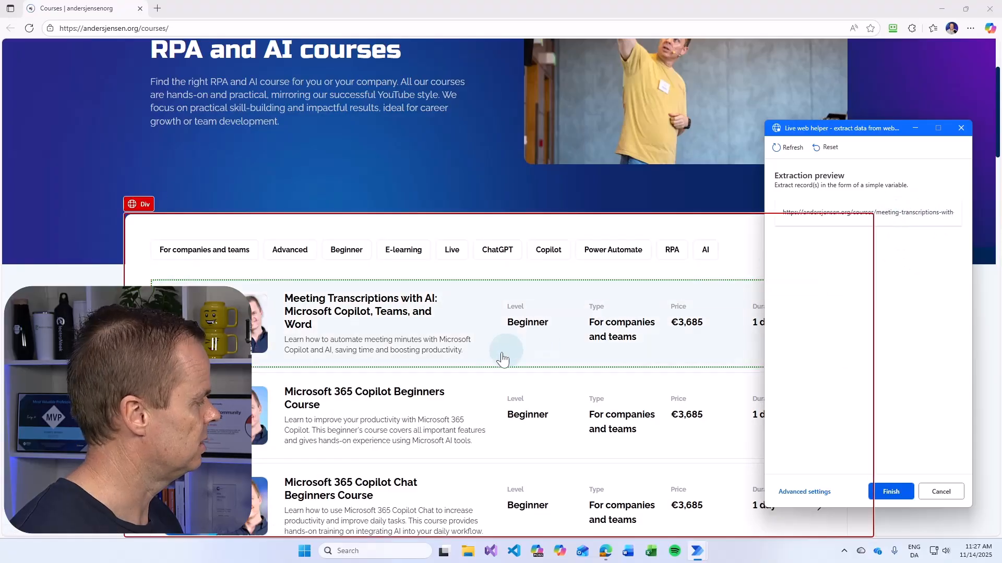
pyautogui.rightClick(419, 410)
pyautogui.moveTo(461, 416)
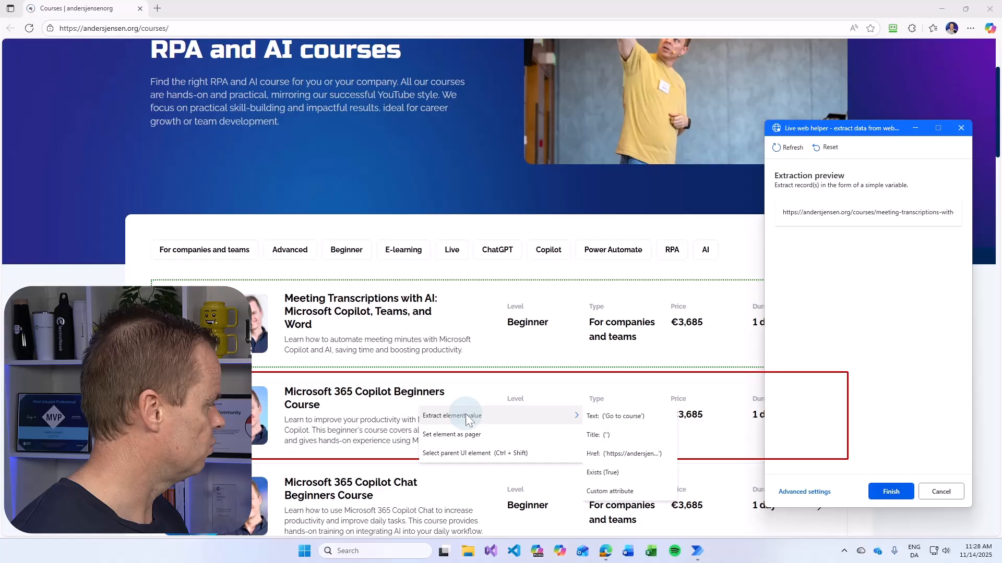
pyautogui.click(655, 457)
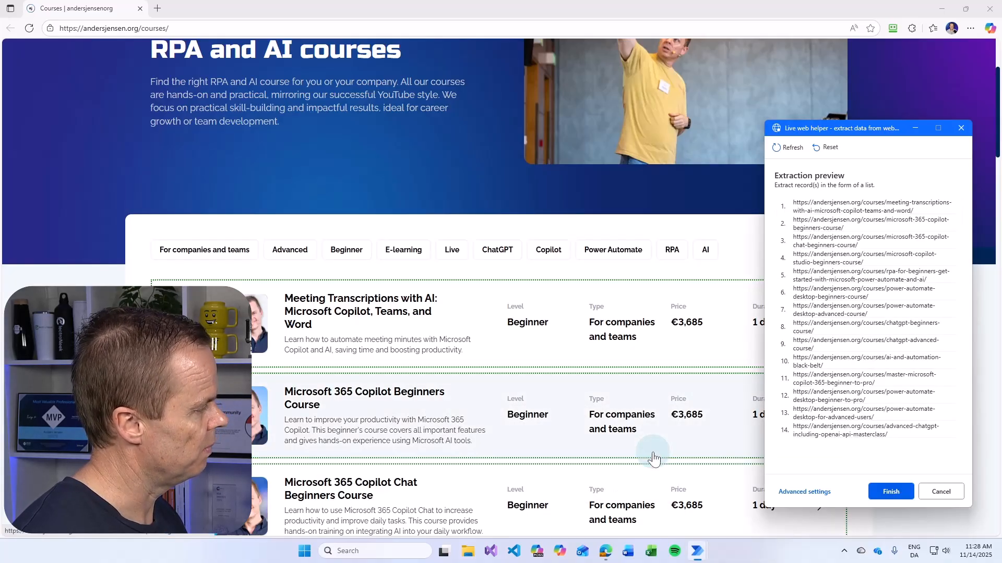
pyautogui.scroll(-8, 594, 469)
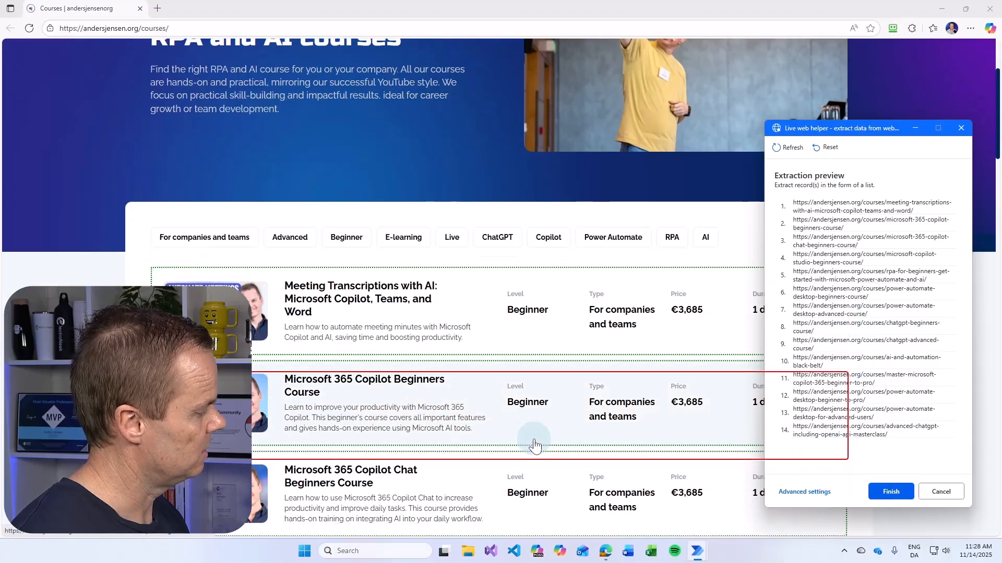
pyautogui.scroll(10, 535, 444)
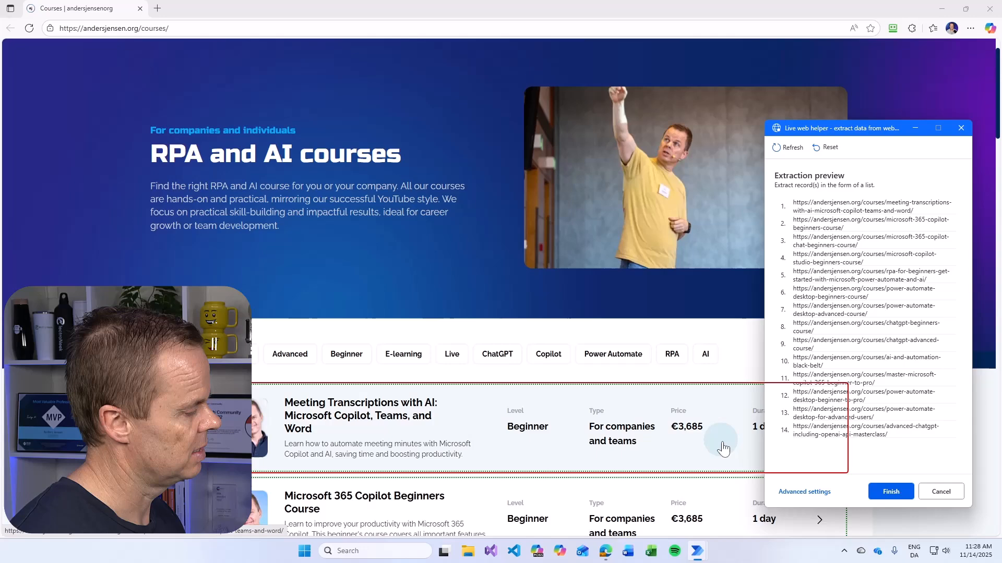
# Store the extracted course links in an Excel spreadsheet (ExcelInstance) and save the extraction step.
pyautogui.click(889, 492)
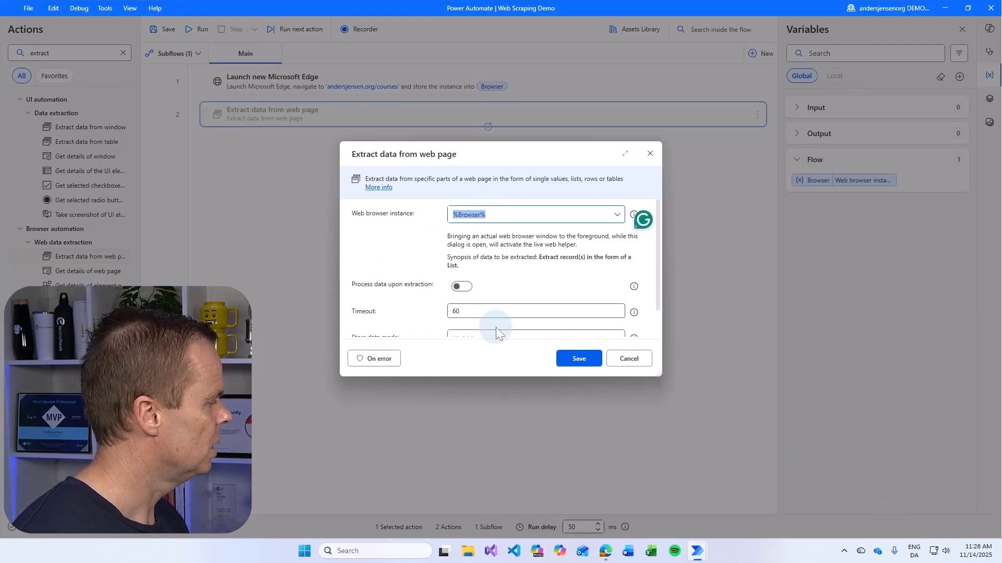
pyautogui.scroll(-1, 497, 316)
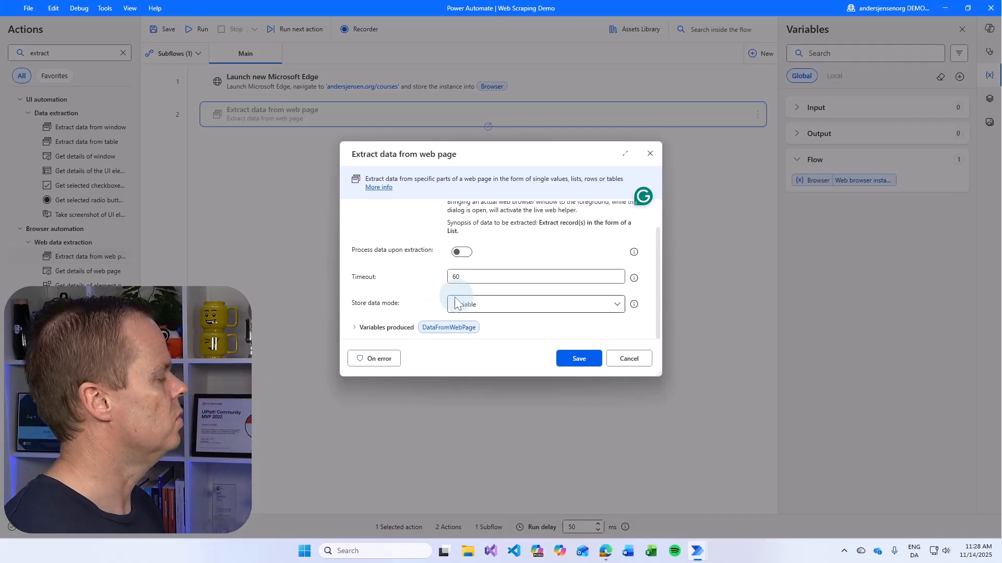
pyautogui.click(461, 326)
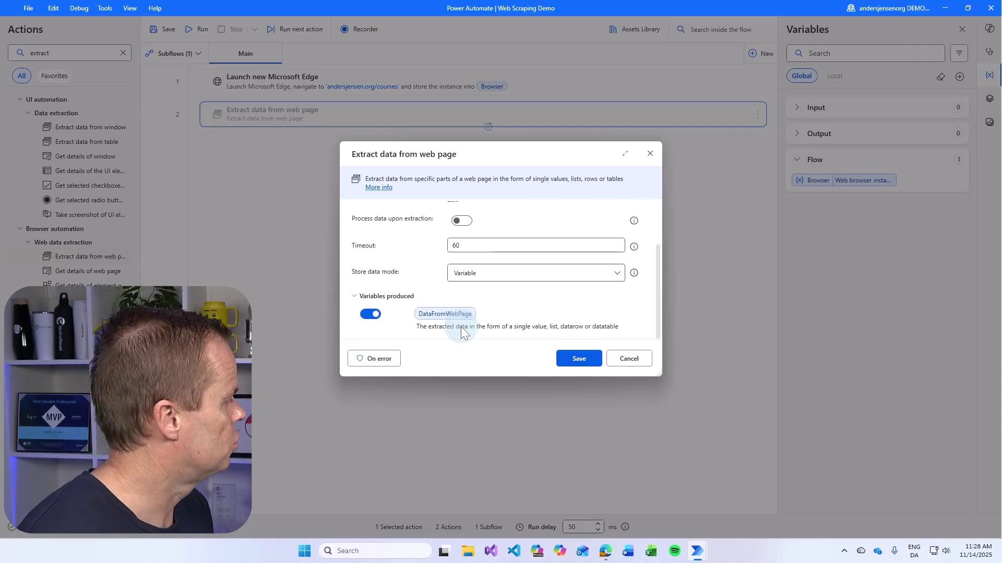
pyautogui.click(474, 274)
pyautogui.click(483, 302)
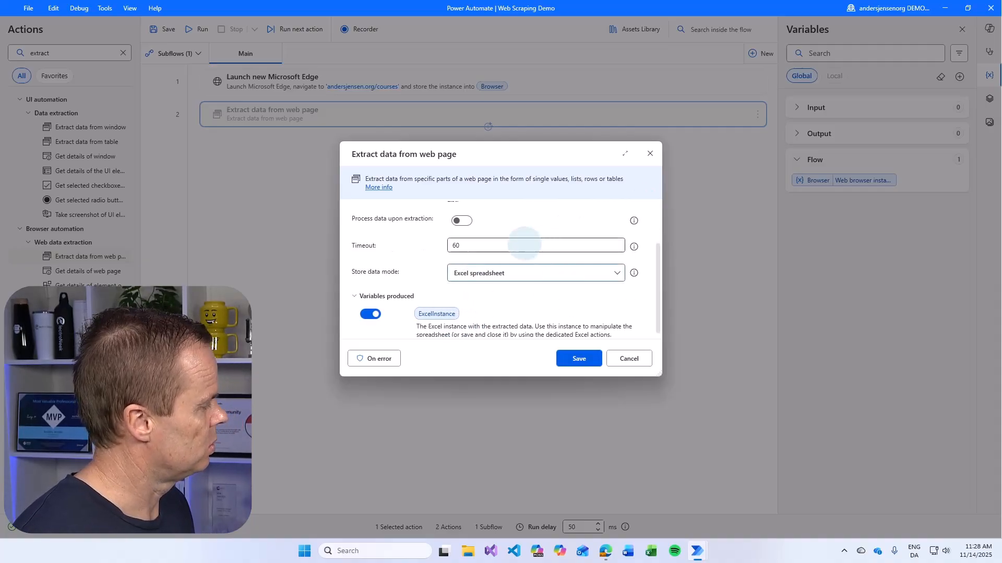
pyautogui.scroll(-1, 506, 307)
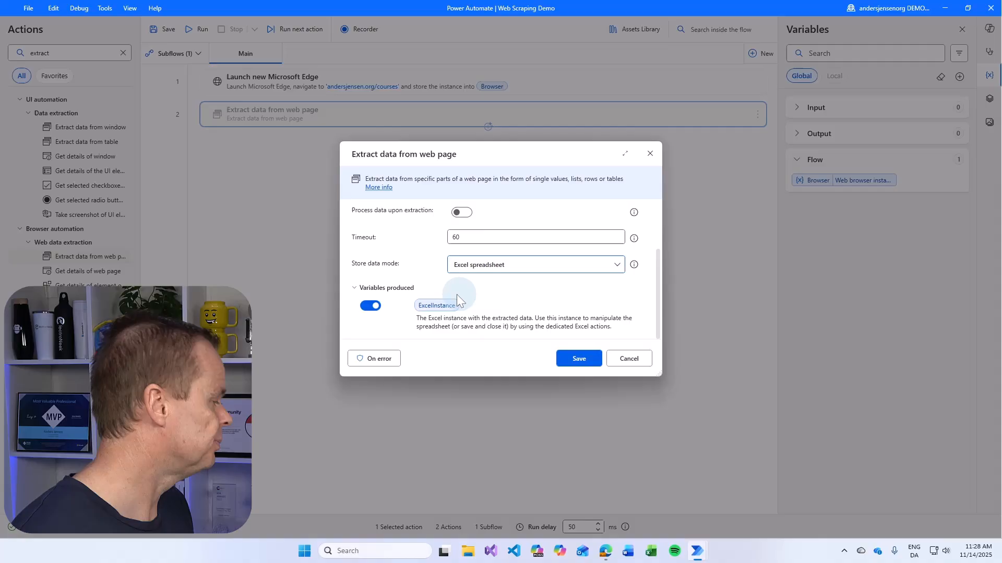
pyautogui.click(567, 355)
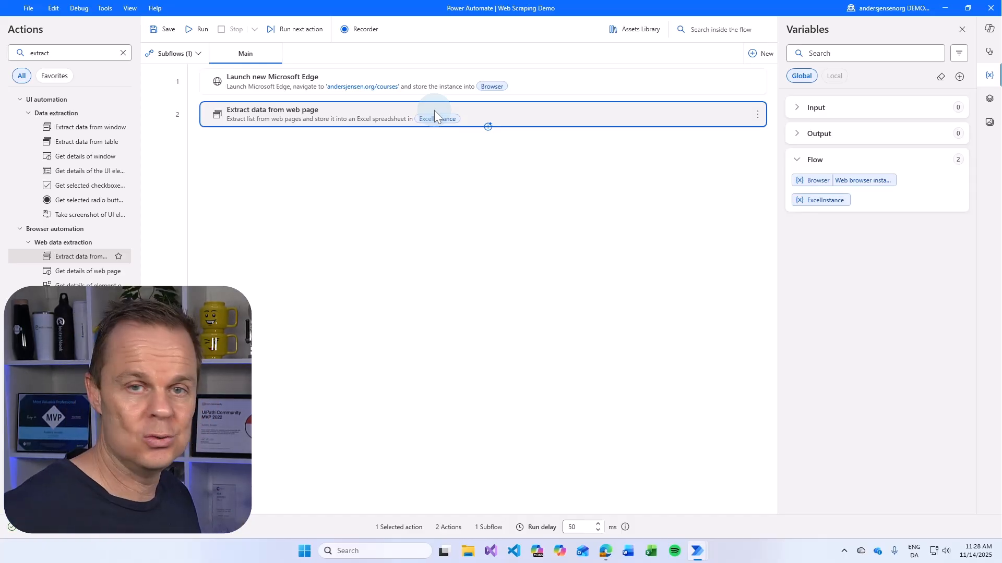
# Add a Close Excel step as step 3 that saves the workbook under a new name.
pyautogui.moveTo(74, 53); pyautogui.dragTo(4, 52)
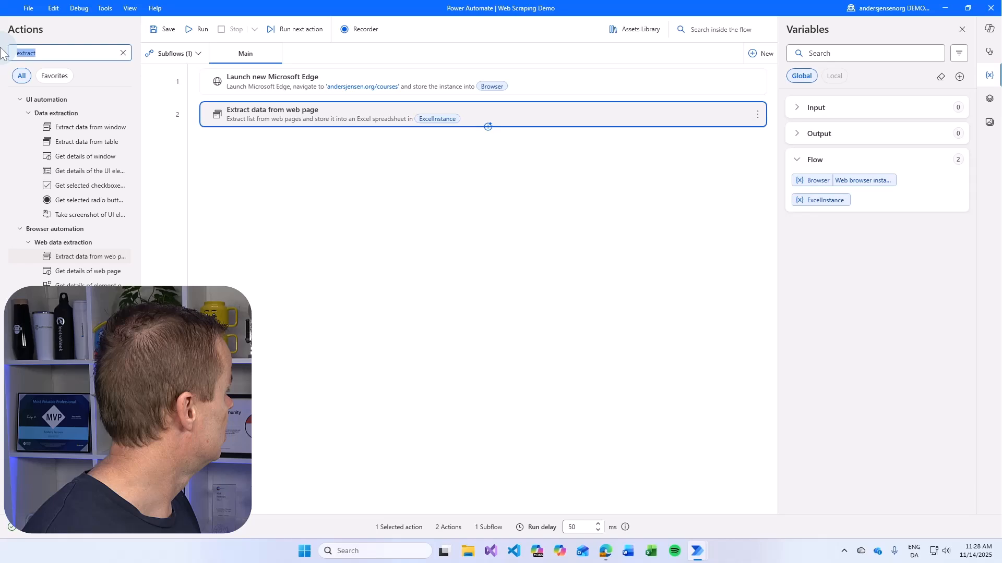
pyautogui.write('close')
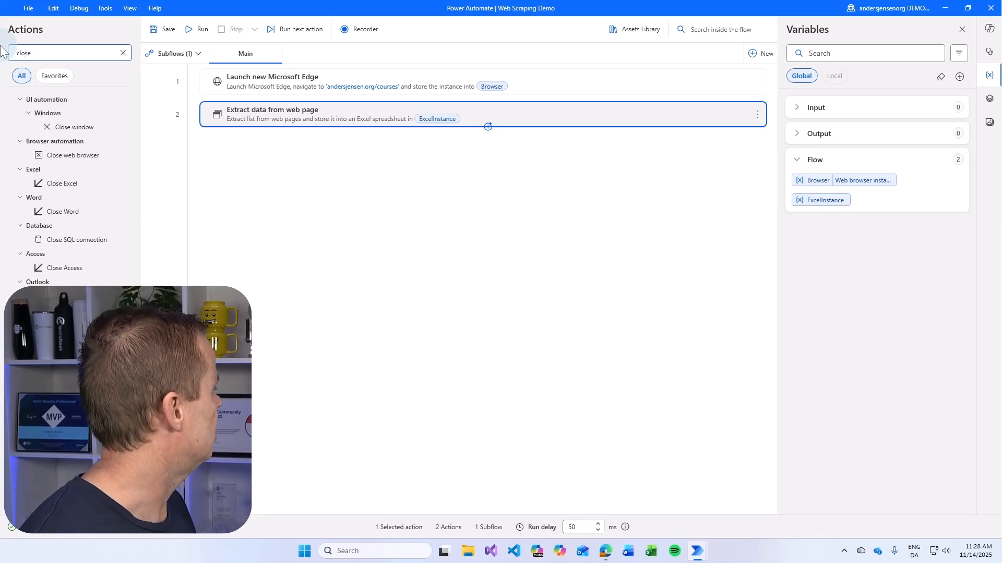
pyautogui.moveTo(61, 183); pyautogui.dragTo(283, 182)
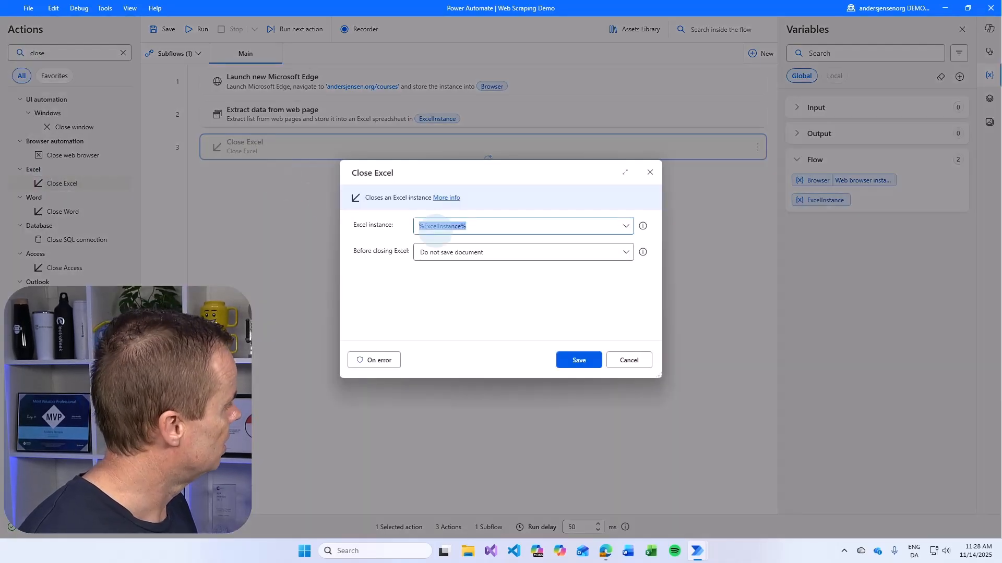
pyautogui.click(456, 254)
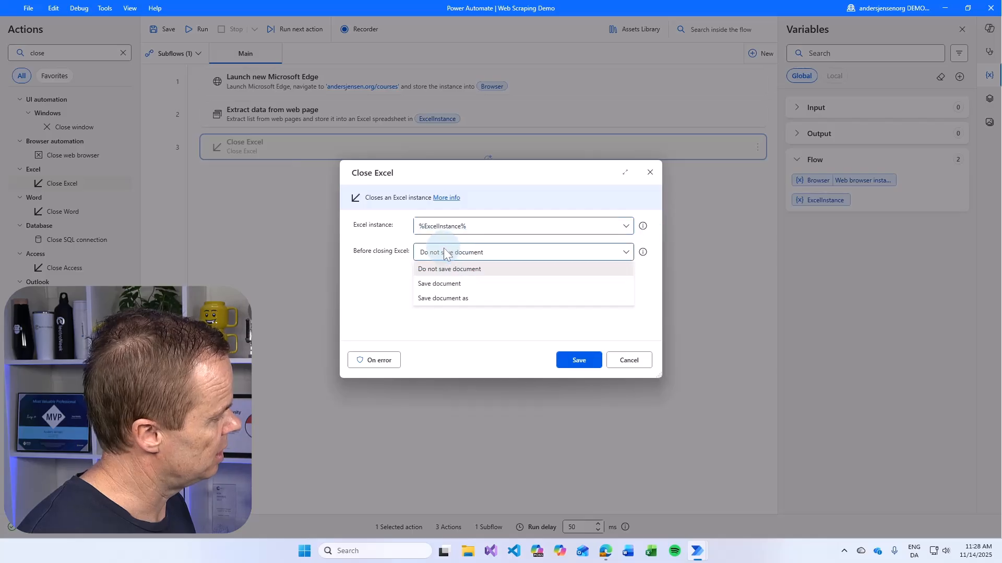
pyautogui.click(450, 298)
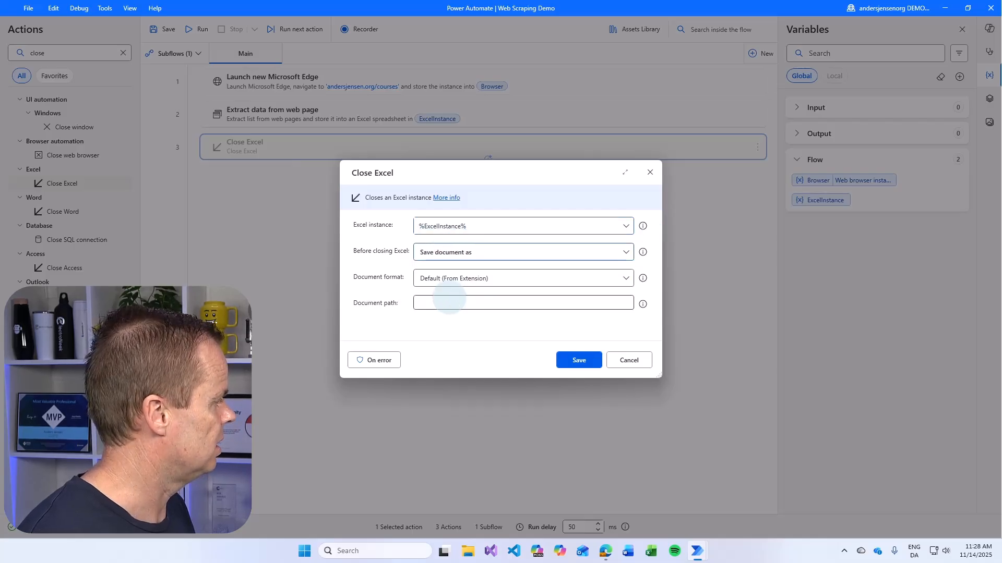
pyautogui.click(470, 303)
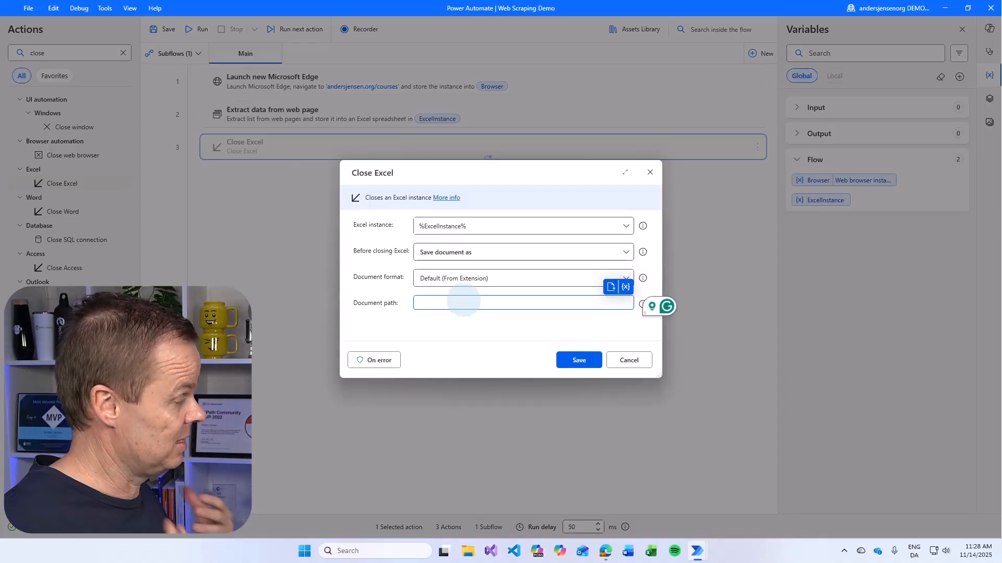
# Set the save path to Results.xlsx on the Desktop and save the Close Excel step.
pyautogui.click(612, 287)
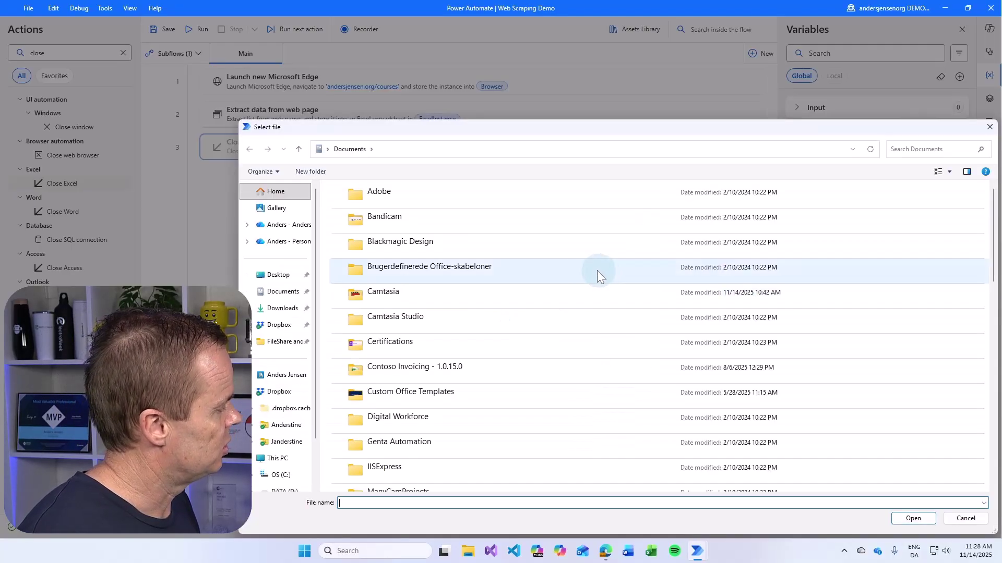
pyautogui.click(278, 275)
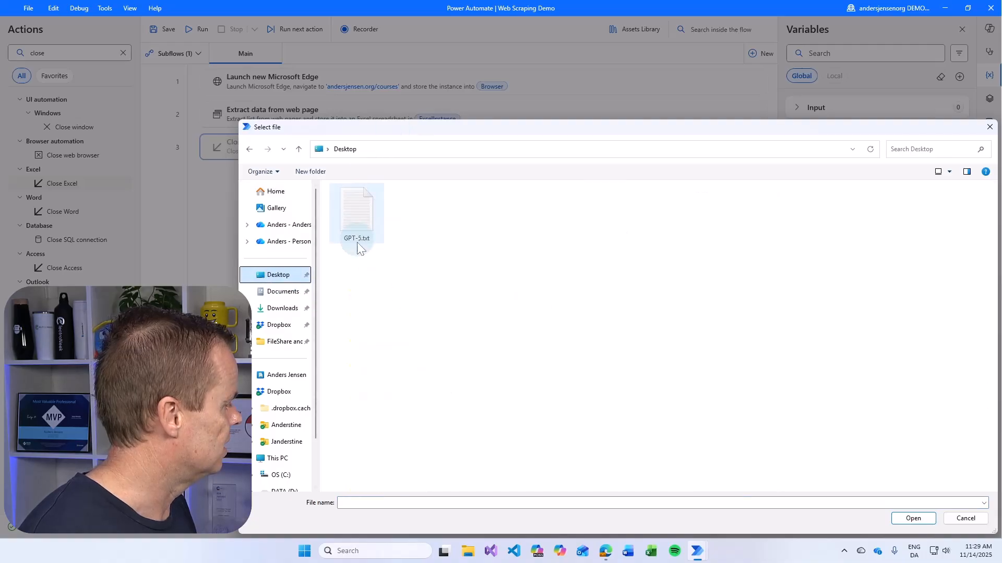
pyautogui.click(381, 503)
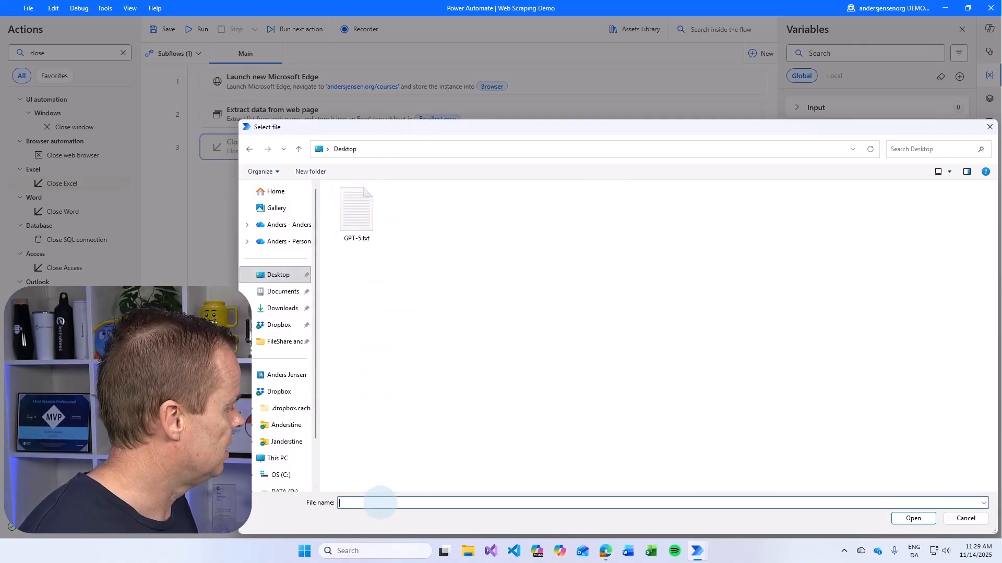
pyautogui.write('Results.xls')
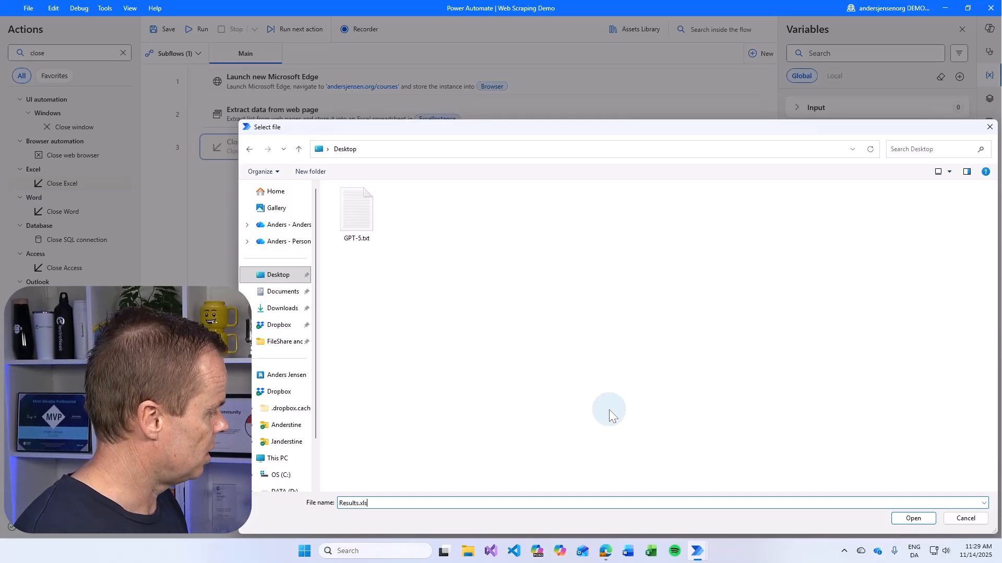
pyautogui.write('x')
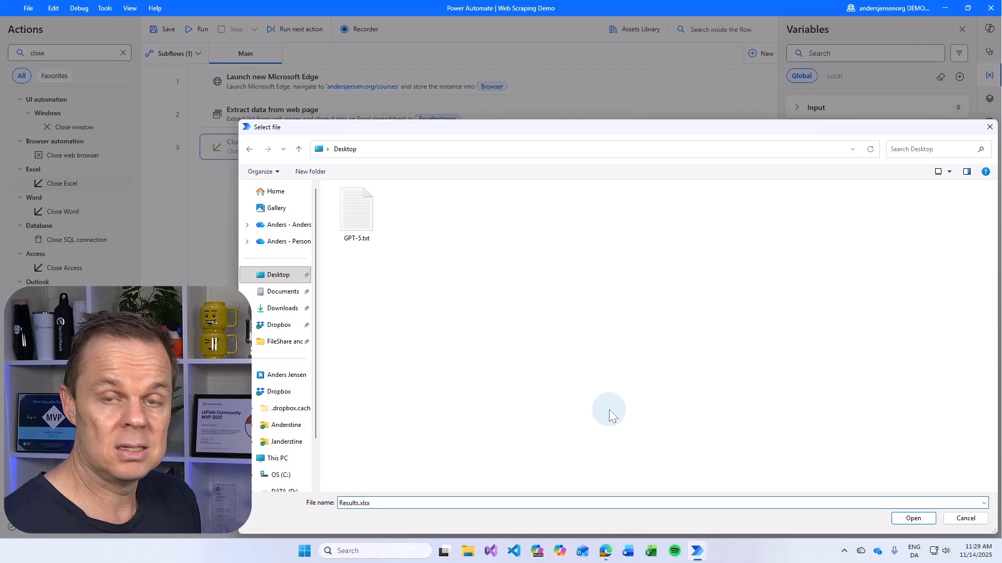
pyautogui.click(913, 518)
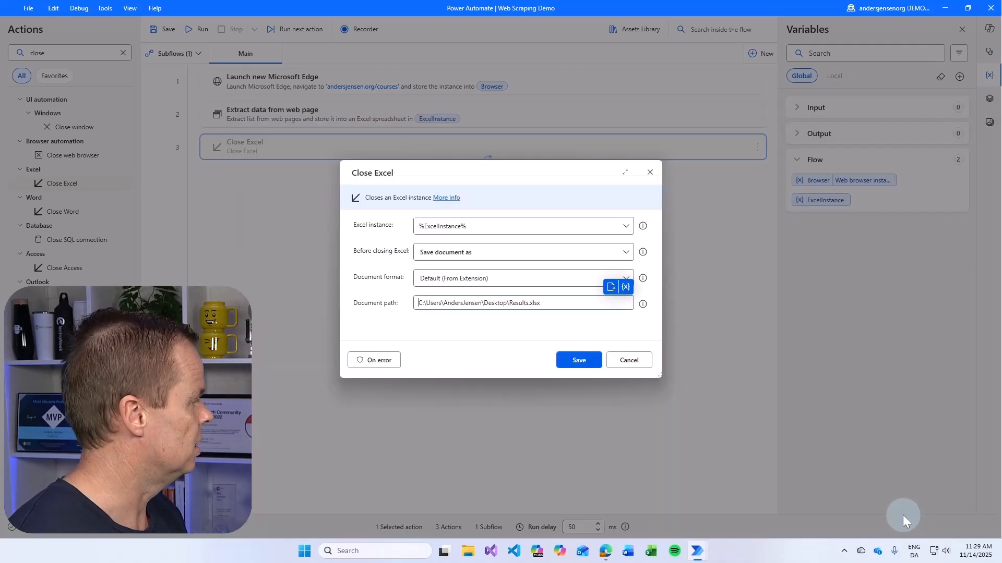
pyautogui.click(579, 360)
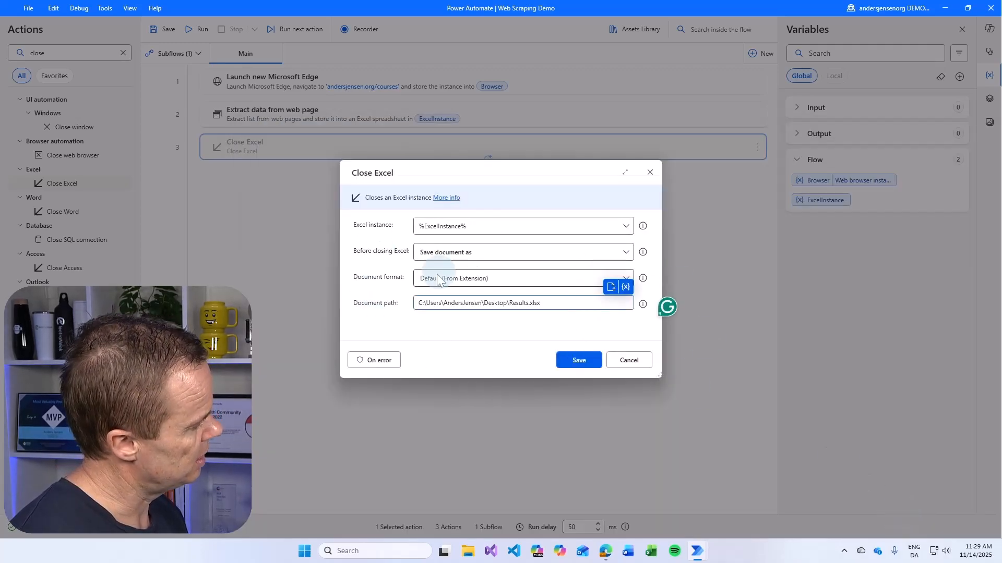
pyautogui.click(592, 361)
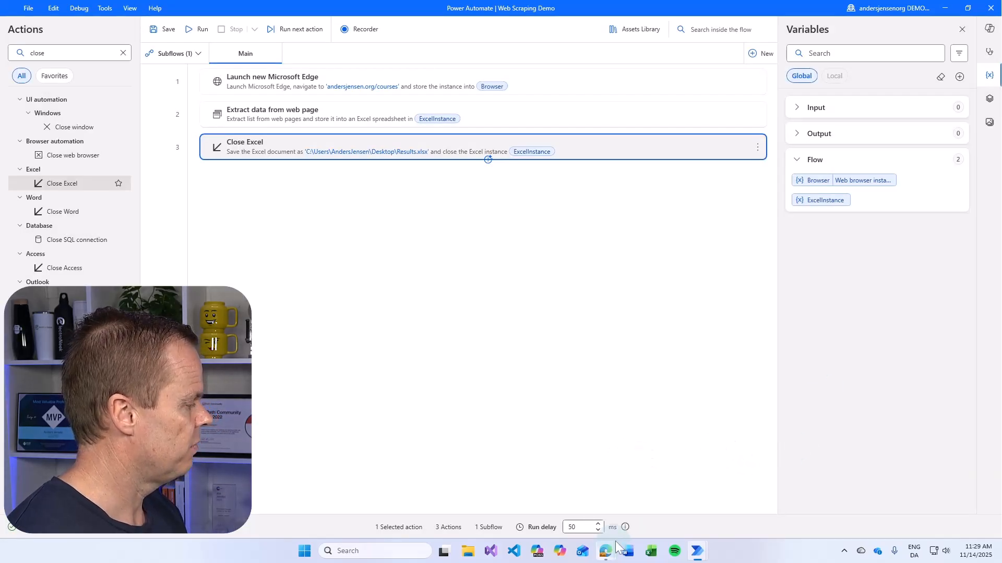
pyautogui.moveTo(605, 551)
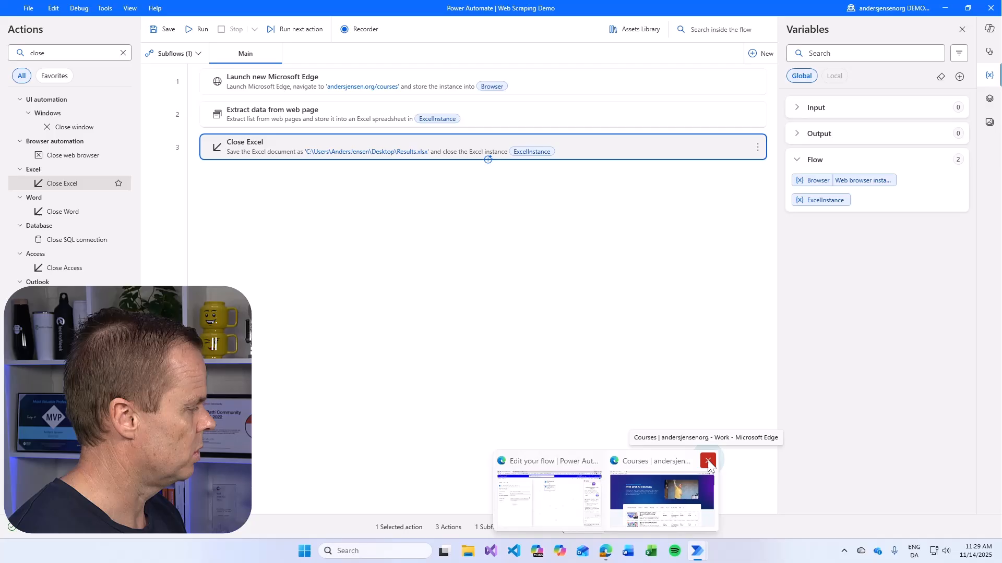
# Close the old courses Edge window and run the Web Scraping Demo flow.
pyautogui.click(708, 462)
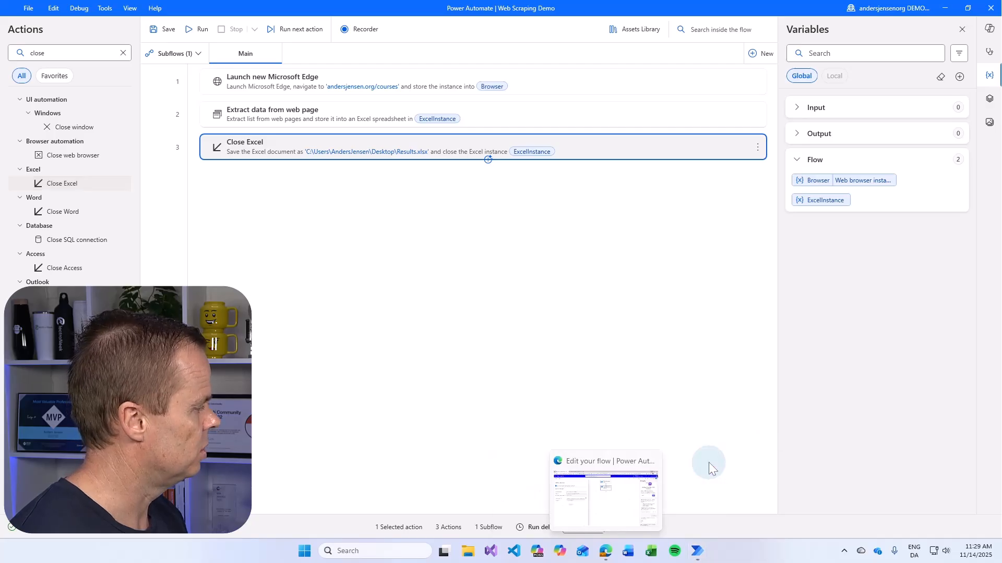
pyautogui.click(387, 250)
pyautogui.click(198, 29)
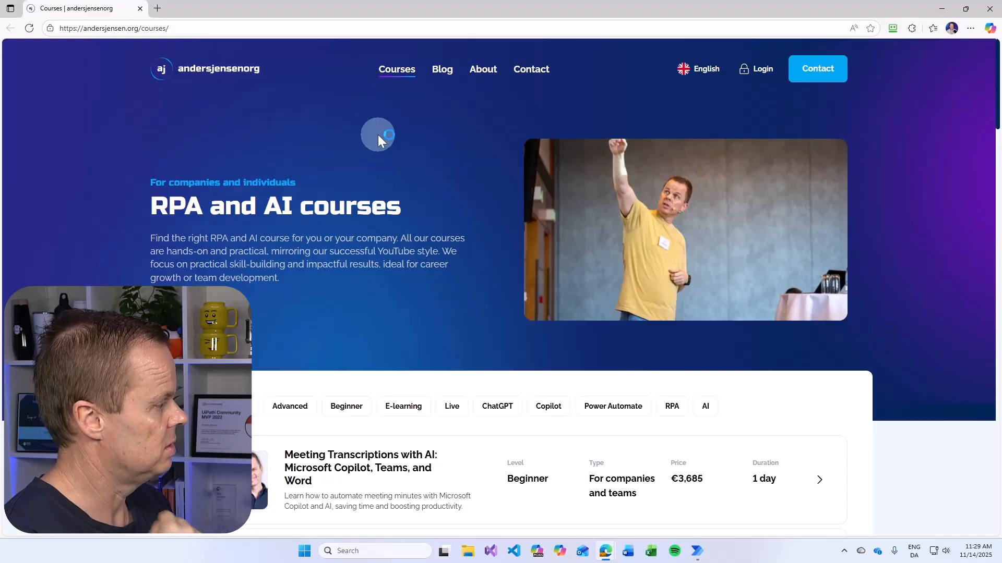
# Reveal the desktop, check the scraped course URLs in Results.xlsx, and close the workbook.
pyautogui.click(942, 9)
pyautogui.click(941, 9)
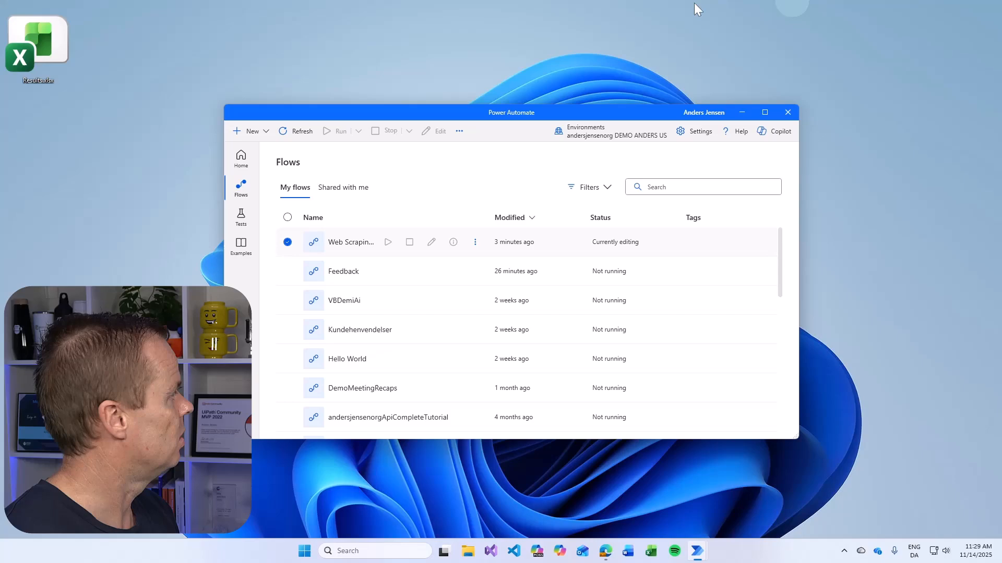
pyautogui.doubleClick(45, 44)
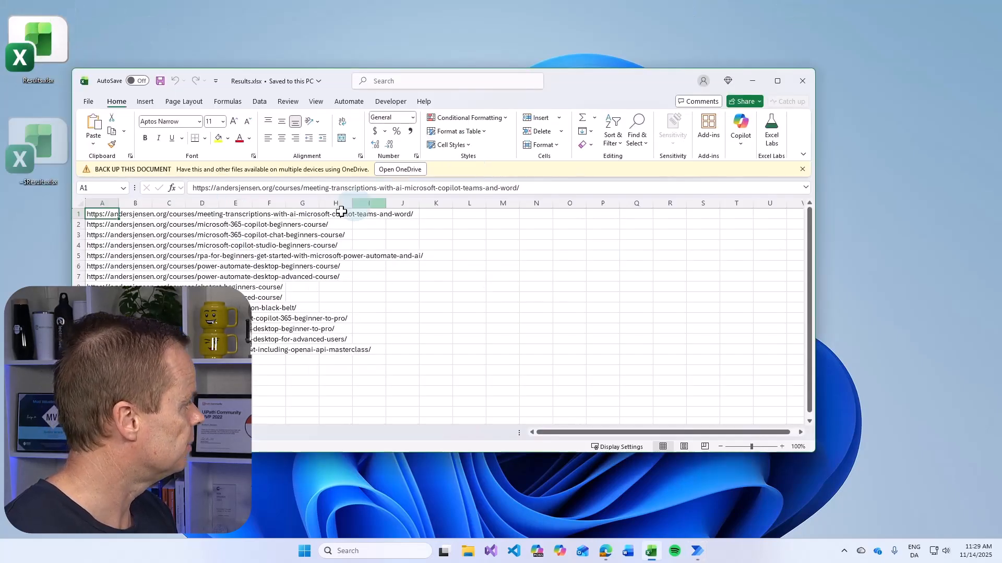
pyautogui.click(202, 339)
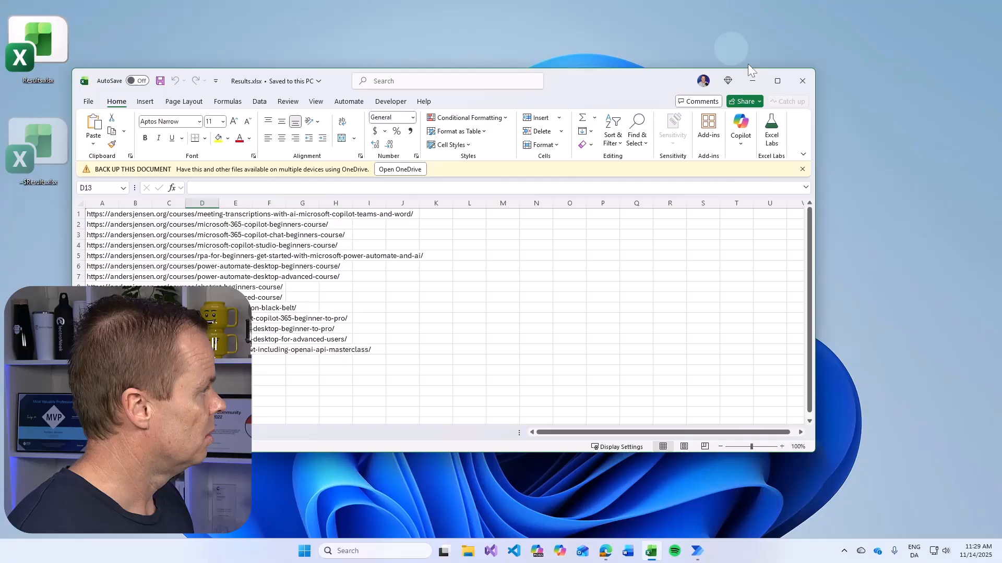
pyautogui.click(802, 81)
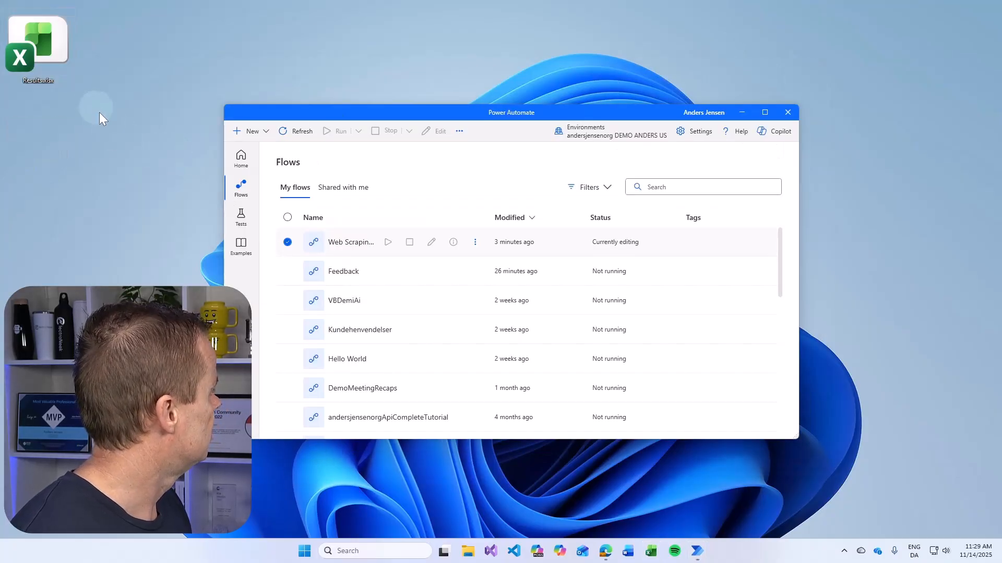
# Delete Results.xlsx from the desktop and bring back the flow designer.
pyautogui.click(9, 35)
pyautogui.press('Delete')
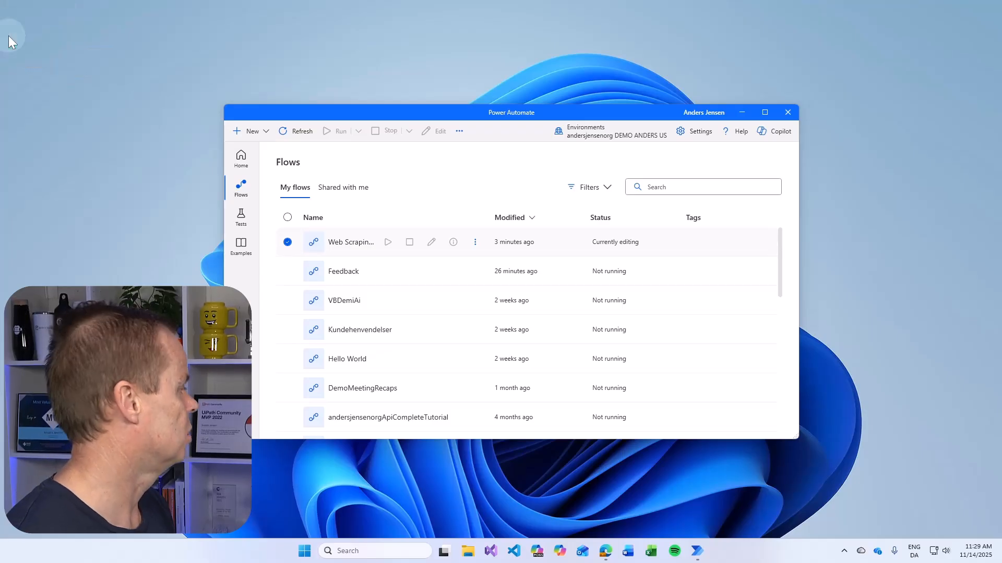
pyautogui.click(696, 552)
pyautogui.click(738, 493)
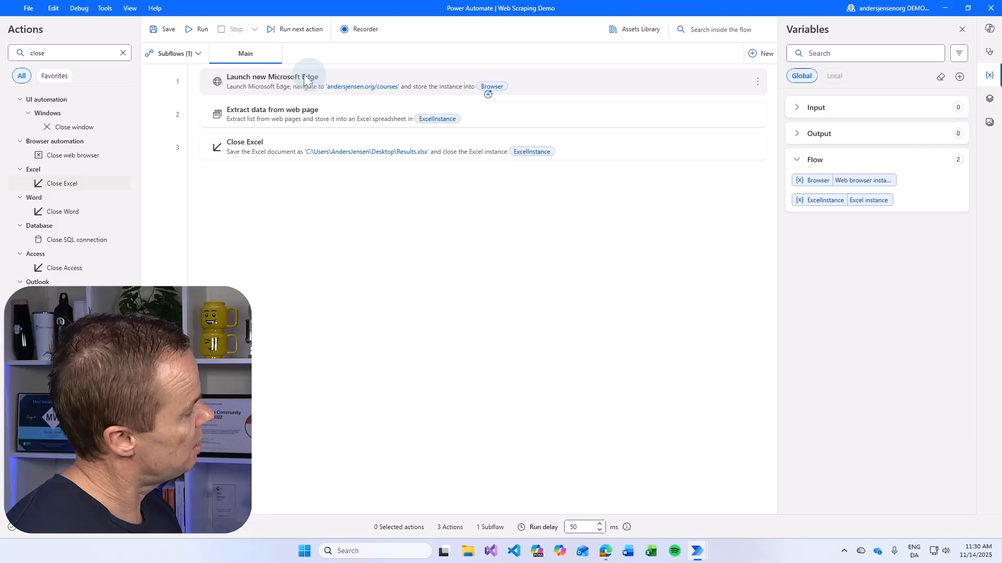
# Save the Web Scraping Demo flow, then close the designer and the Power Automate console.
pyautogui.click(167, 29)
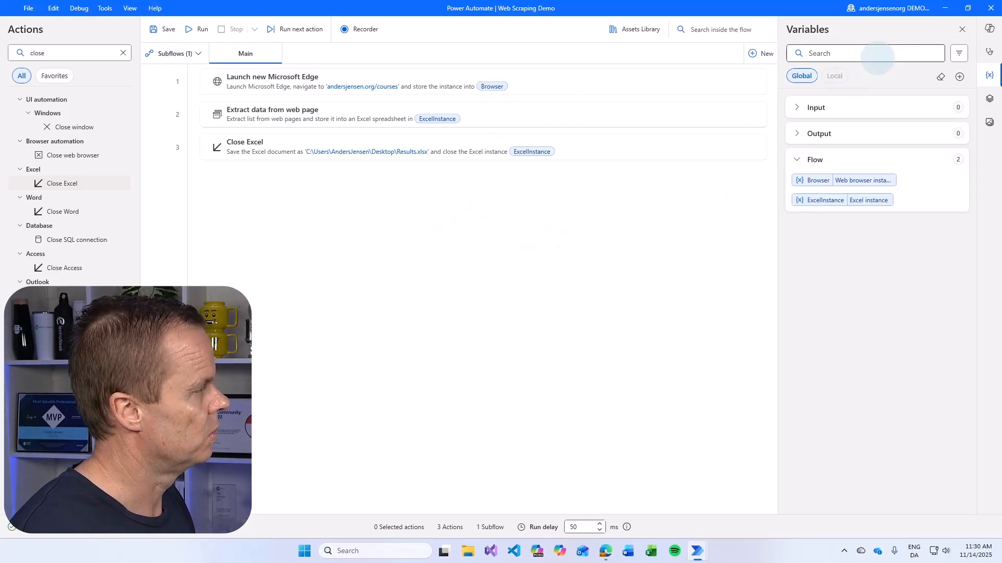
pyautogui.click(990, 10)
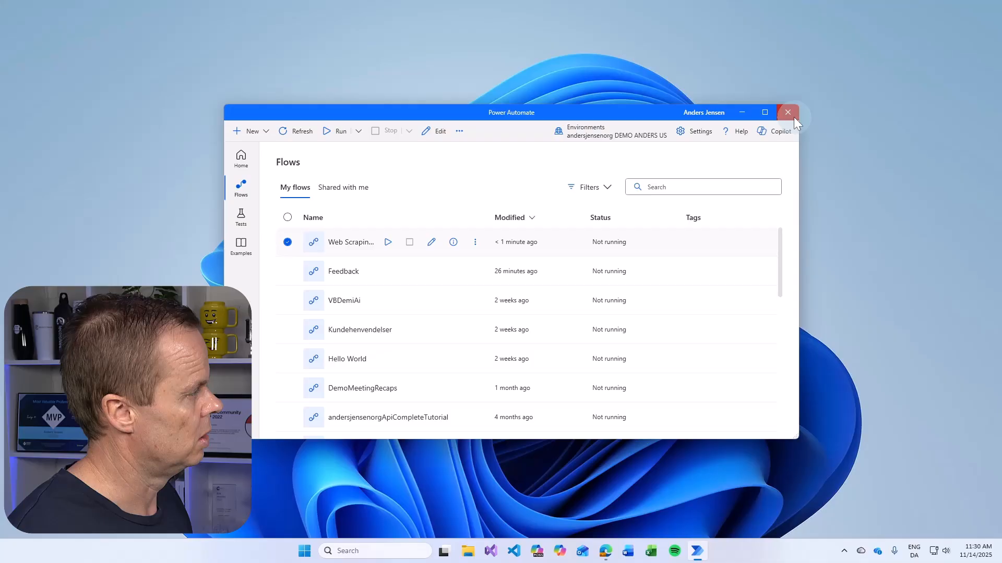
pyautogui.click(789, 113)
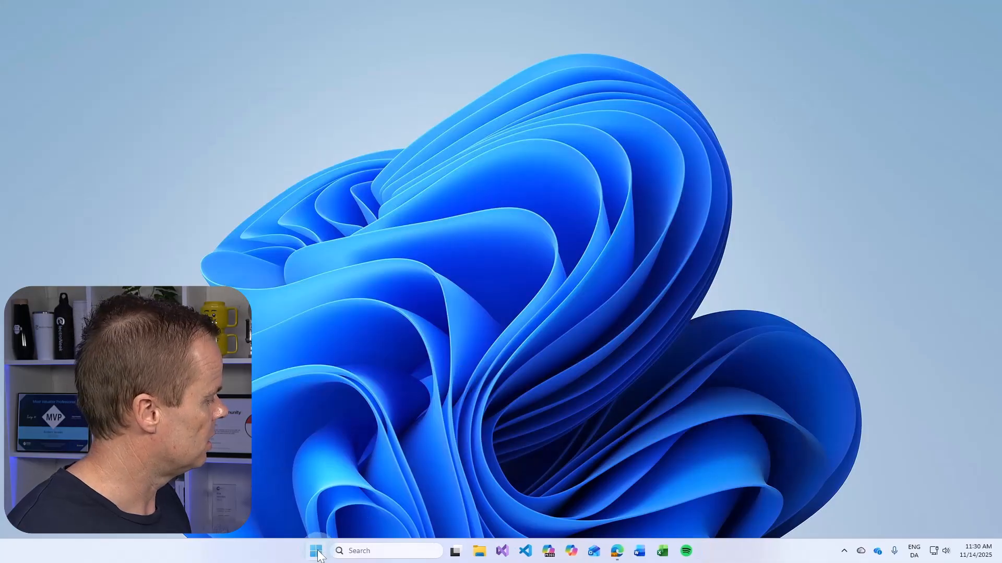
# Launch Power Automate machine runtime from a Start menu search for 'machine'.
pyautogui.click(317, 552)
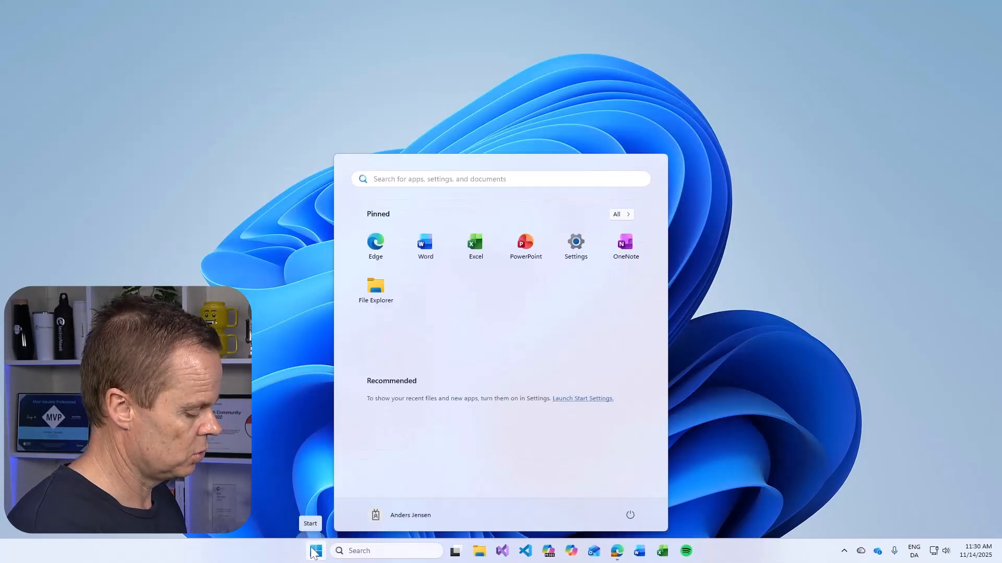
pyautogui.write('machine')
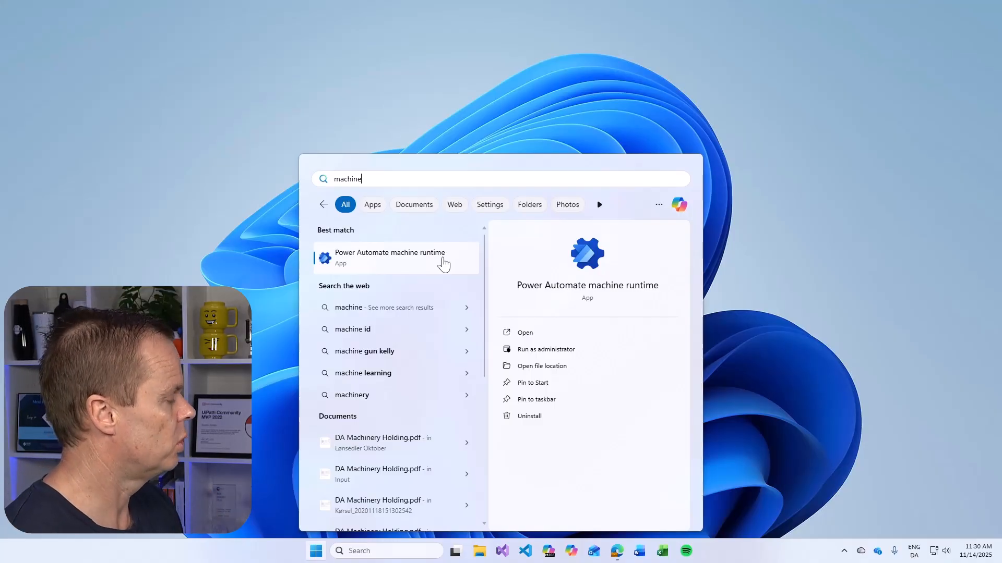
pyautogui.click(444, 259)
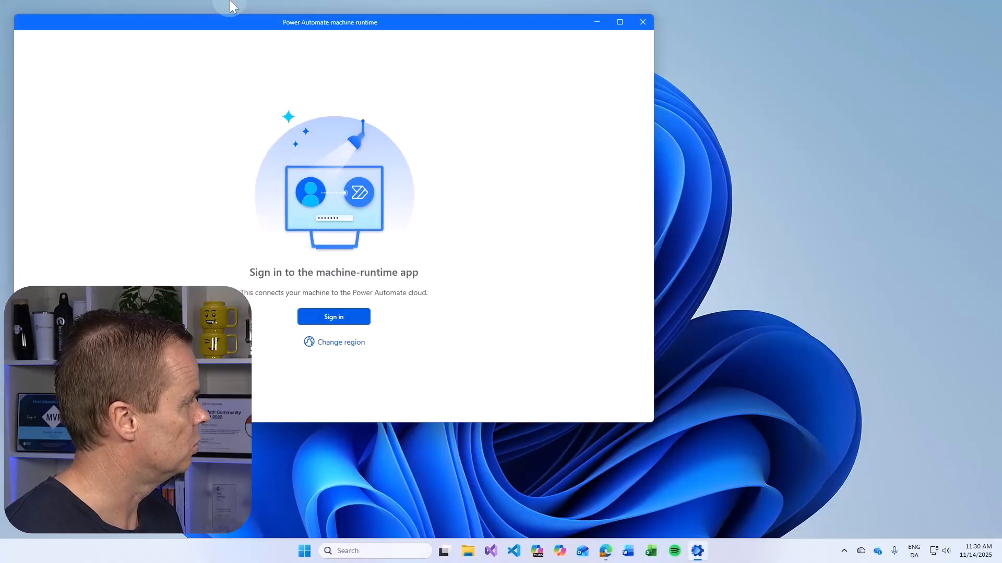
# Register this computer in the machine runtime under the demo environment.
pyautogui.click(333, 317)
pyautogui.moveTo(290, 22); pyautogui.dragTo(446, 42)
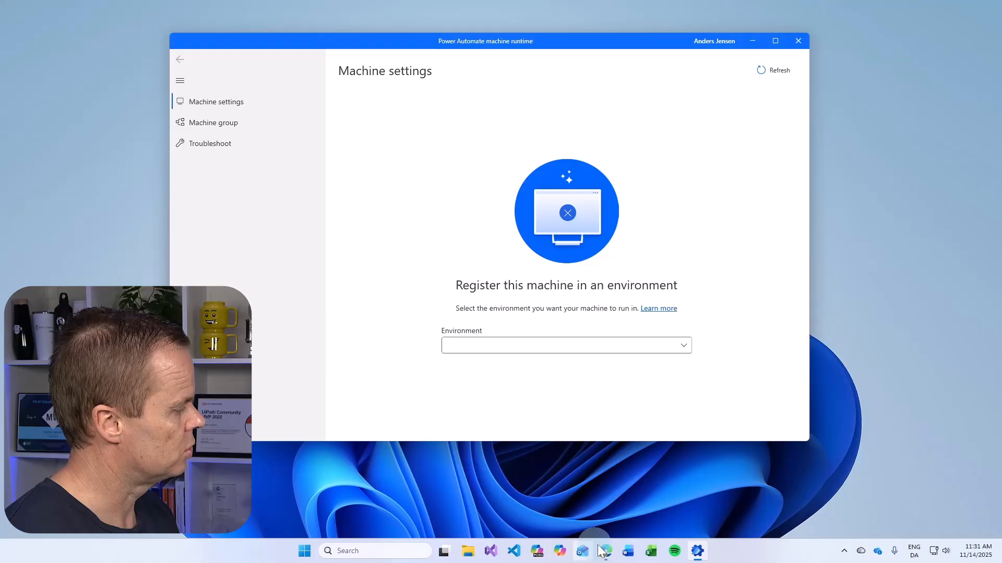
pyautogui.moveTo(605, 551)
pyautogui.click(548, 498)
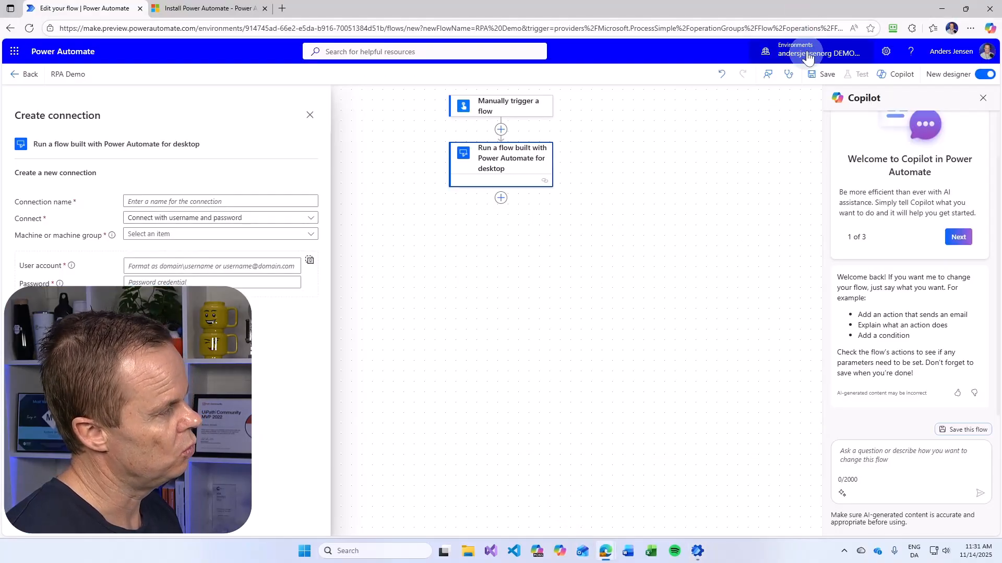
pyautogui.click(696, 551)
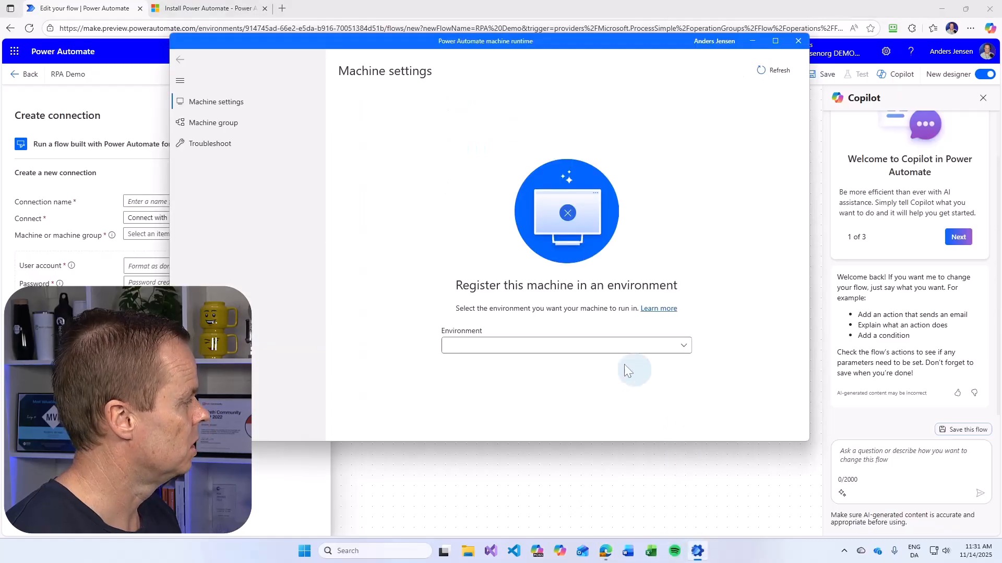
pyautogui.click(613, 352)
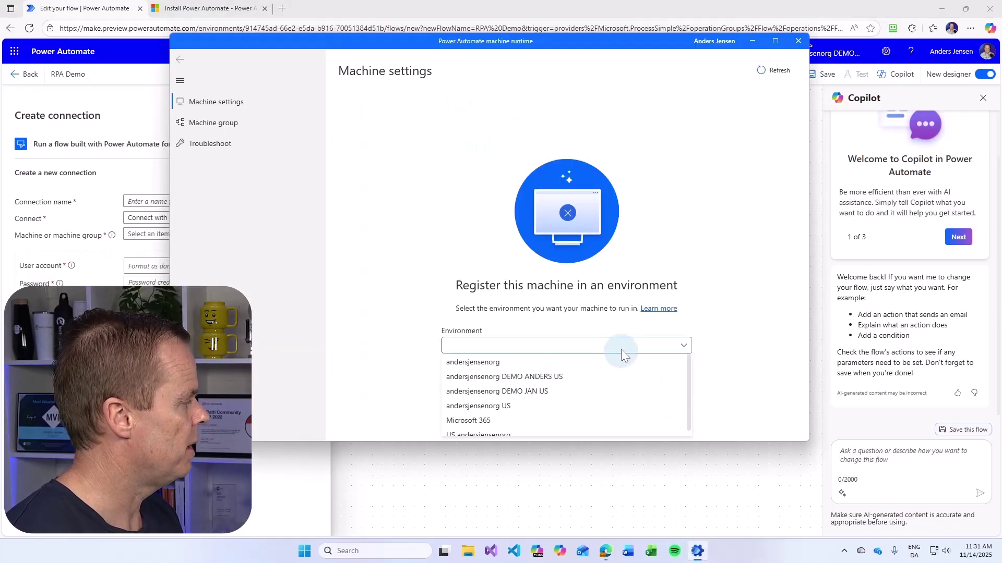
pyautogui.click(553, 377)
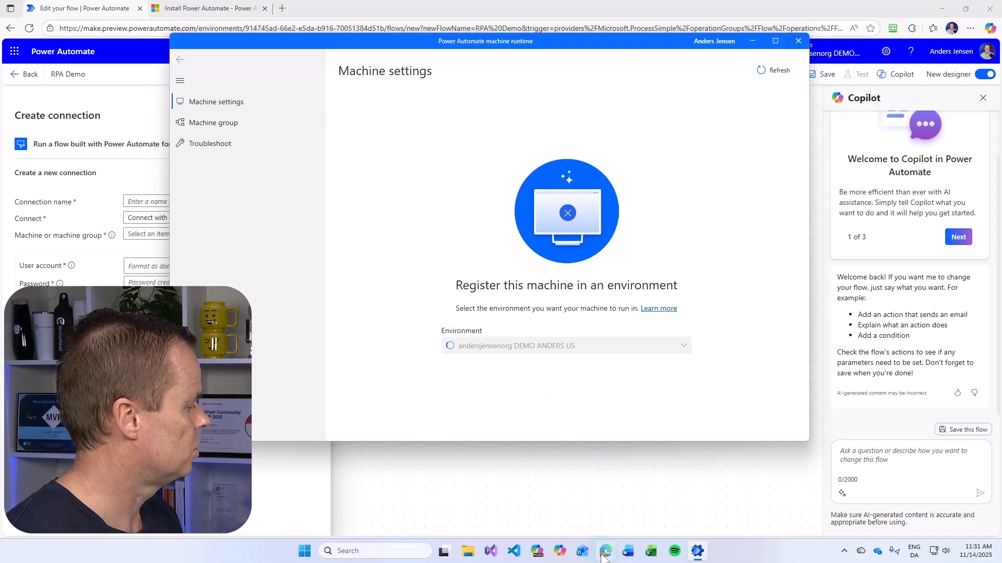
pyautogui.moveTo(605, 551)
pyautogui.click(705, 462)
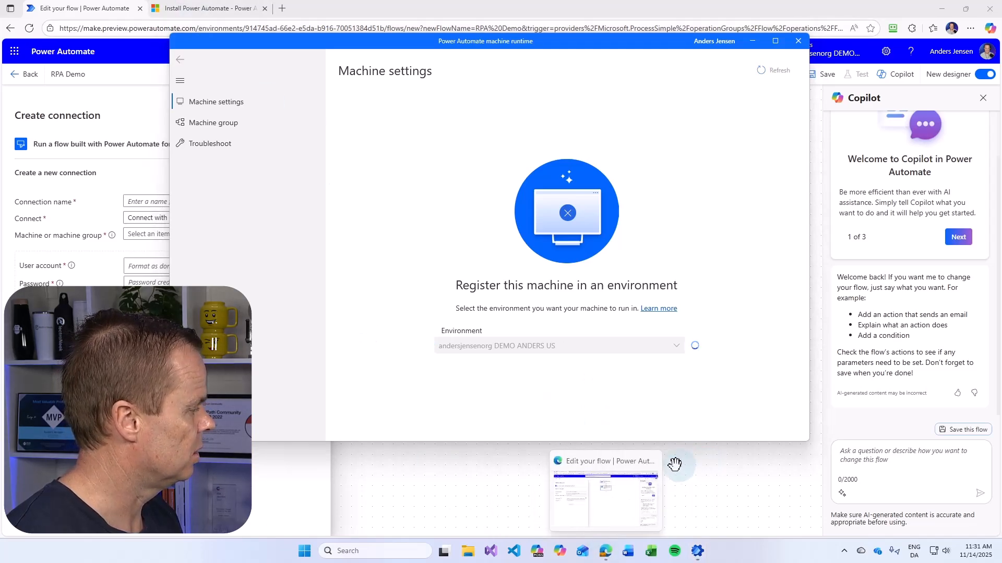
# Close the installation docs page, review the machine details without changes, and close the runtime.
pyautogui.click(227, 11)
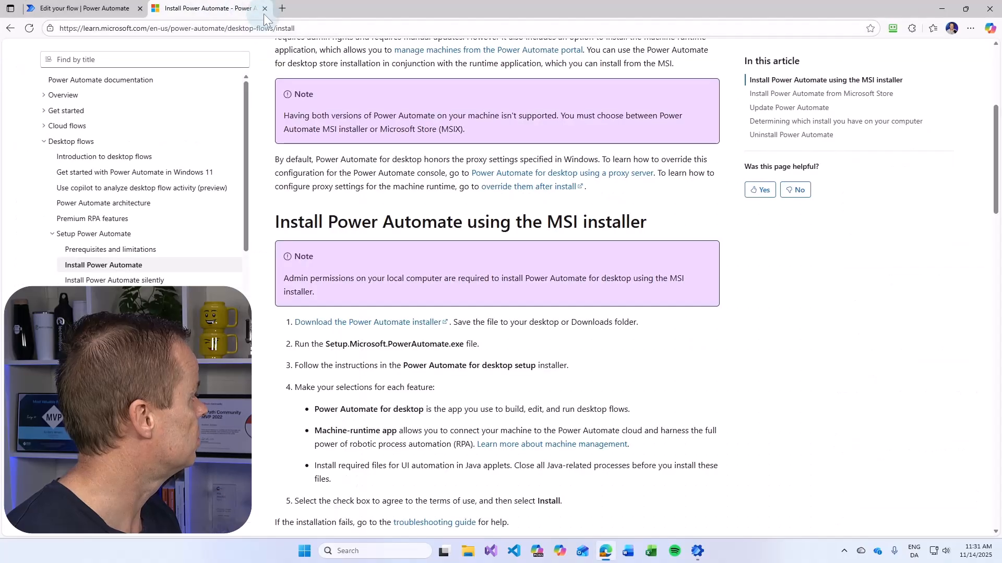
pyautogui.click(265, 8)
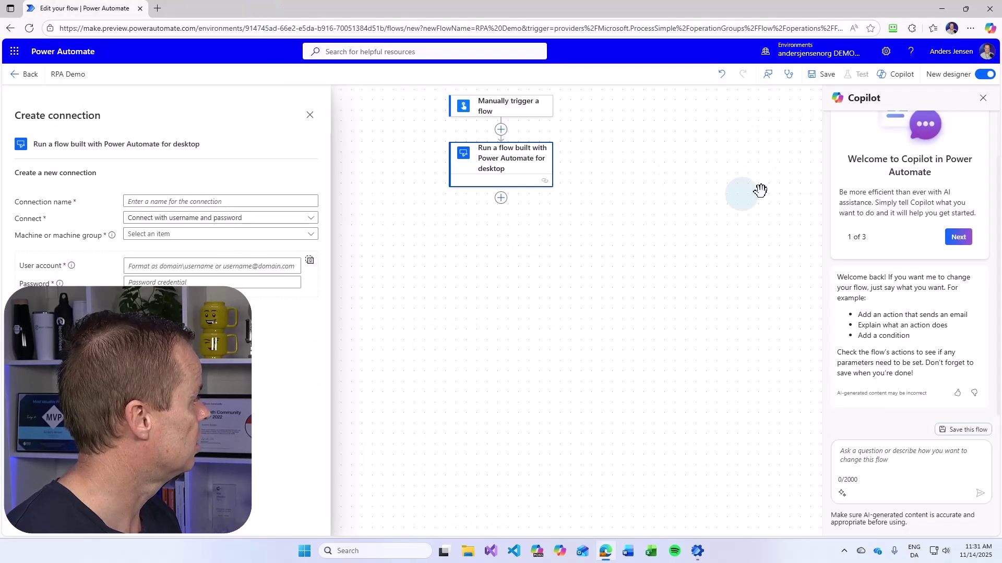
pyautogui.click(697, 550)
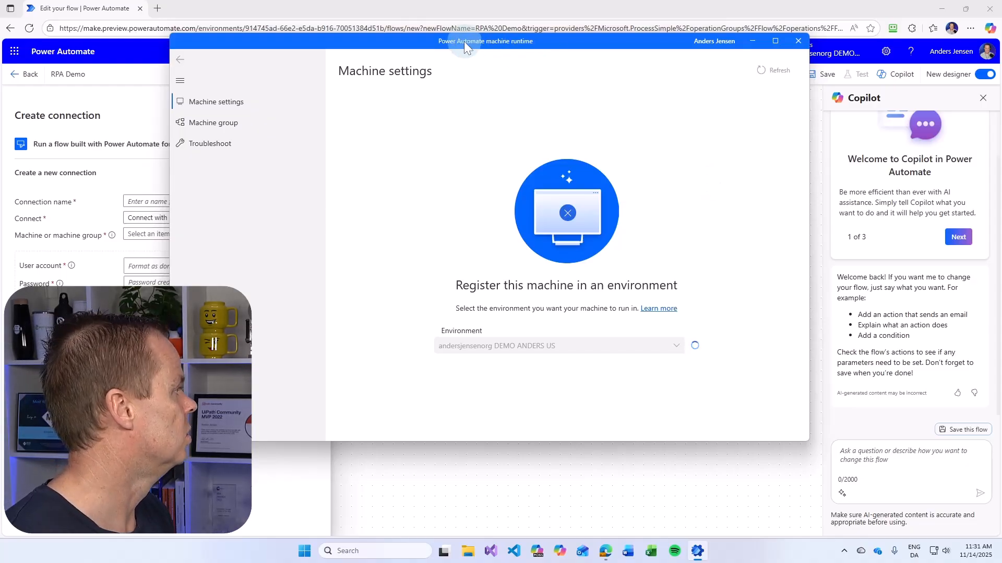
pyautogui.moveTo(464, 41); pyautogui.dragTo(571, 44)
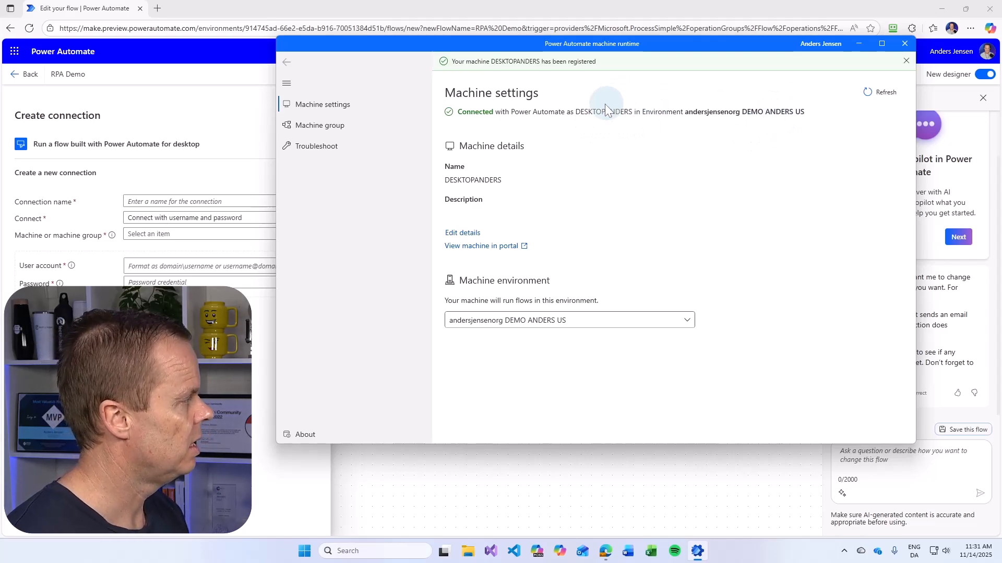
pyautogui.click(473, 234)
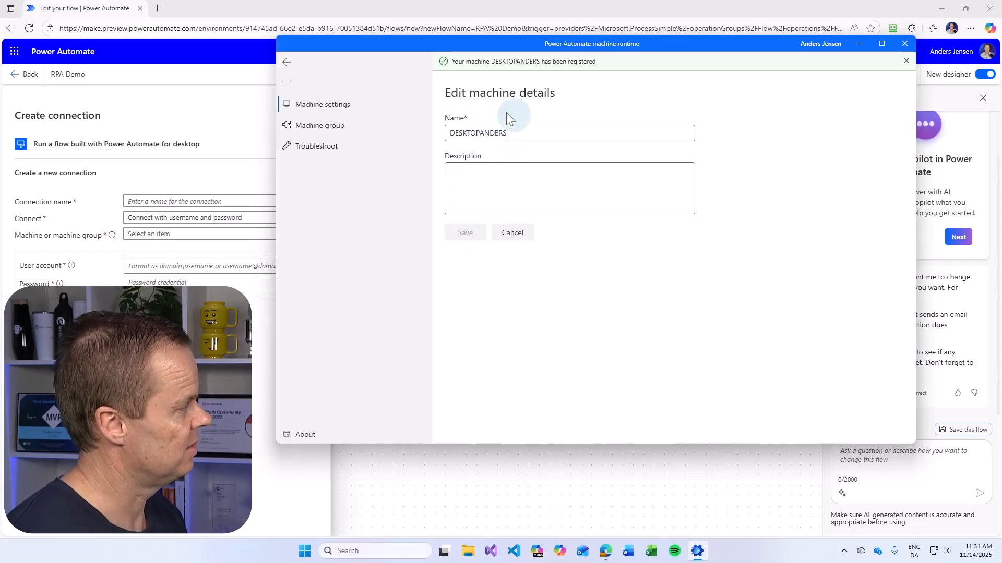
pyautogui.click(511, 233)
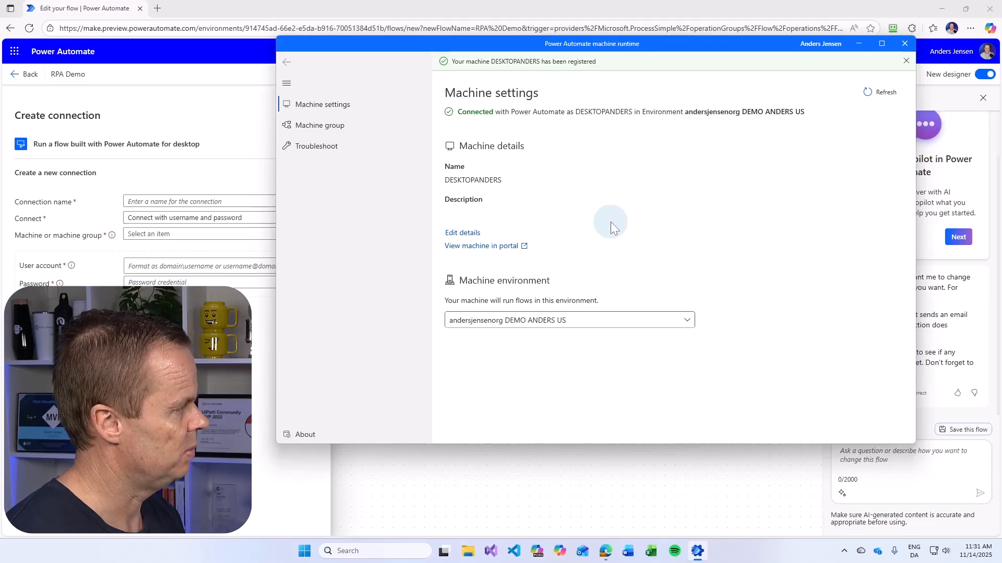
pyautogui.click(907, 40)
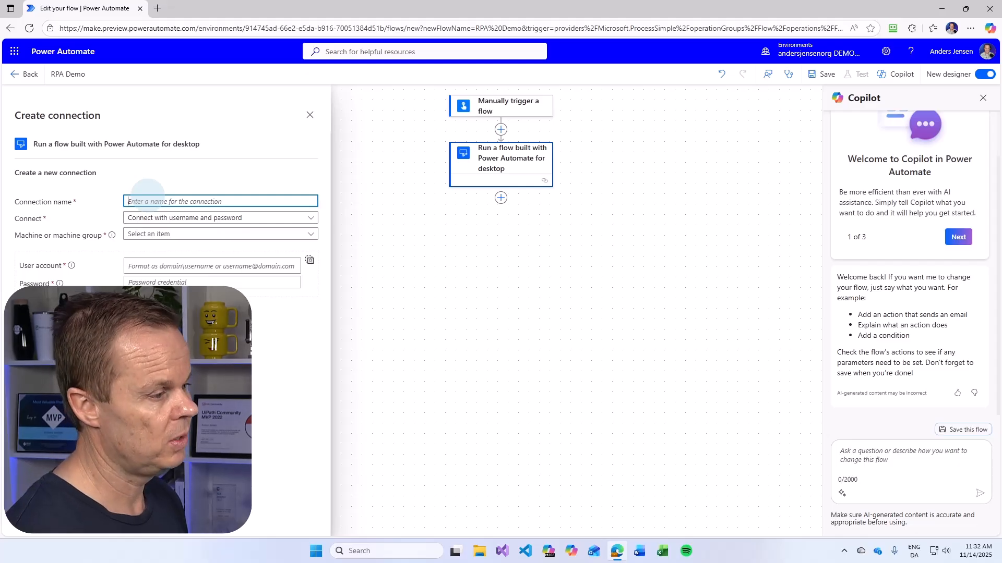
pyautogui.write('Anders')
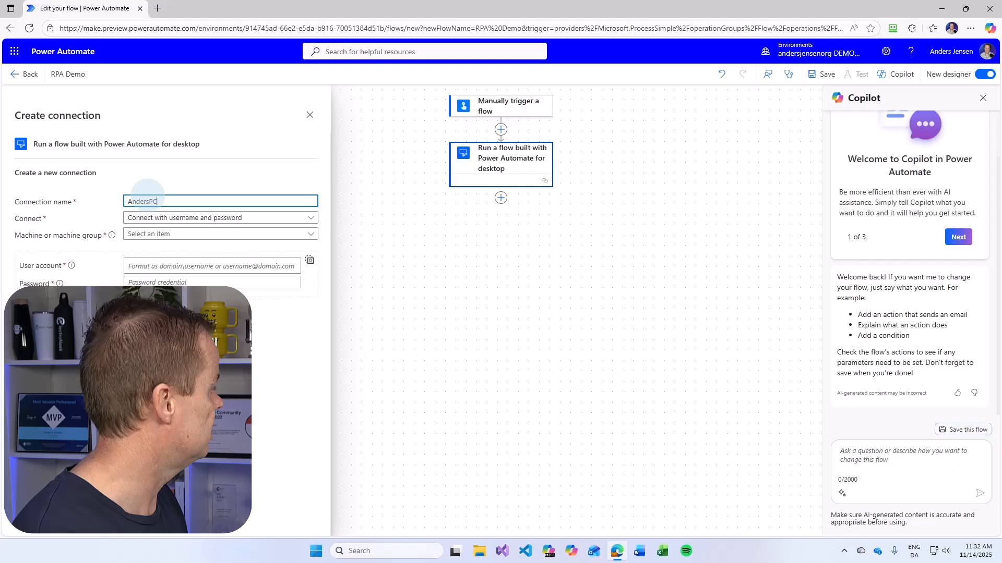
pyautogui.write('PC')
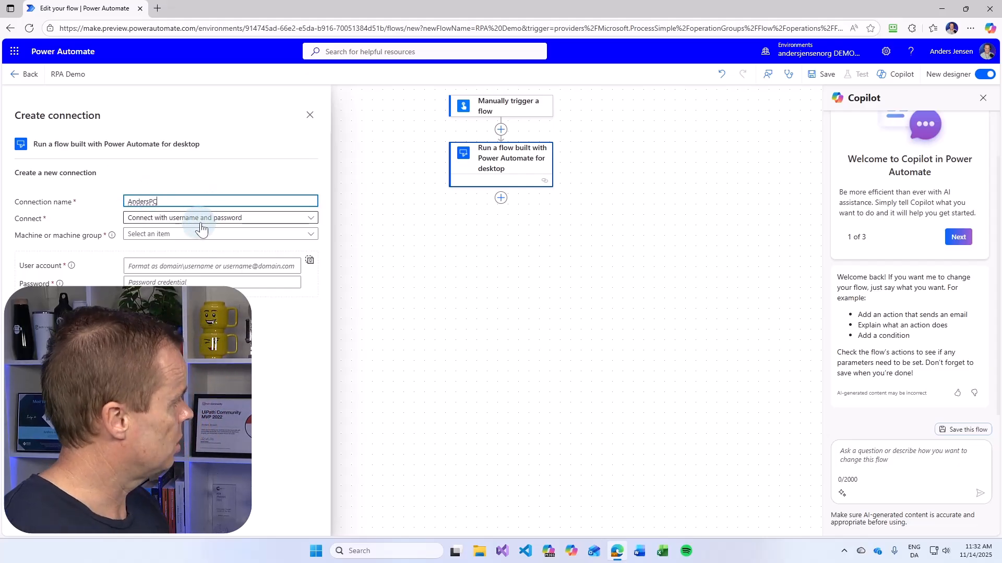
# Create an attended sign-in connection to the registered desktop machine using the first work account.
pyautogui.click(211, 219)
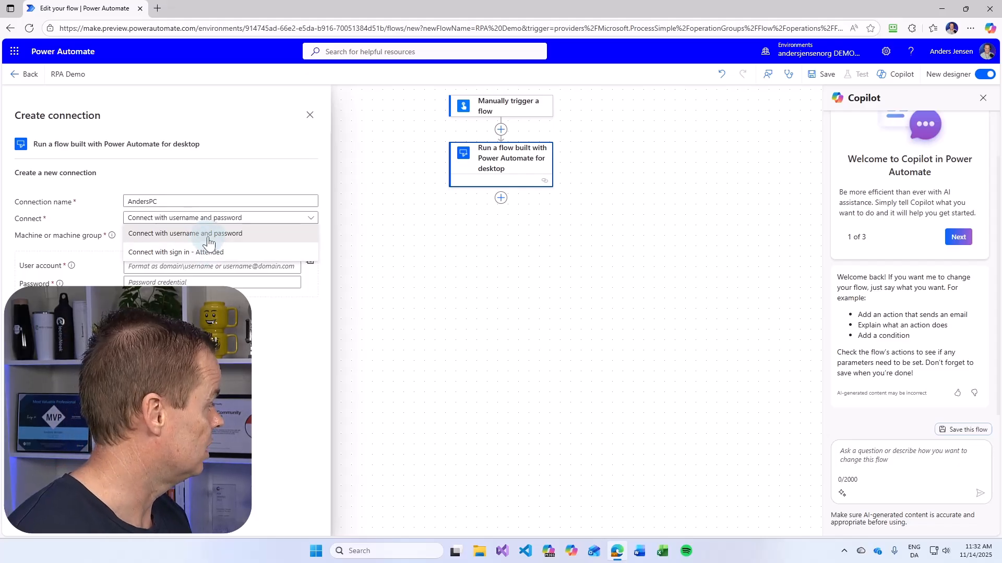
pyautogui.click(206, 252)
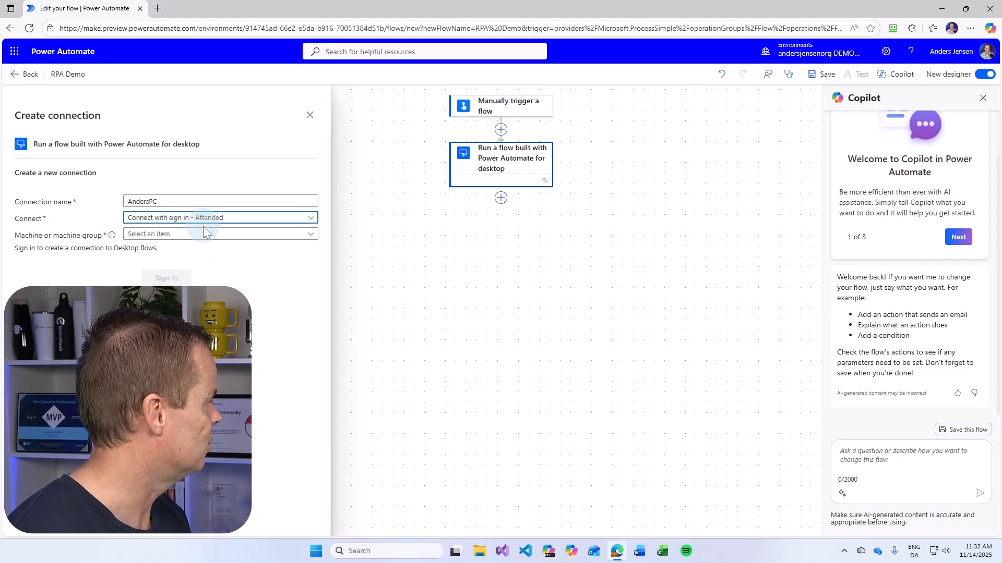
pyautogui.click(181, 235)
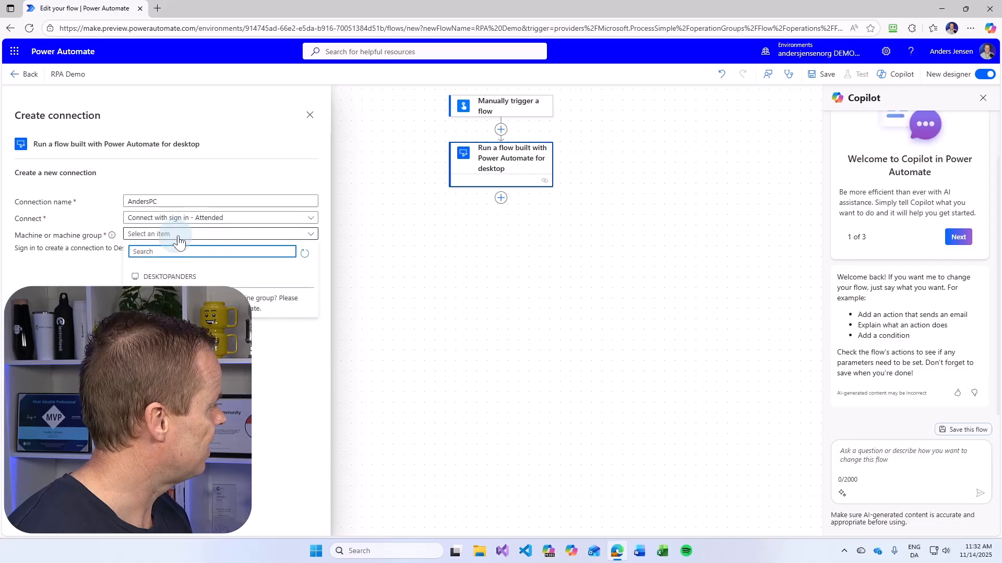
pyautogui.click(160, 277)
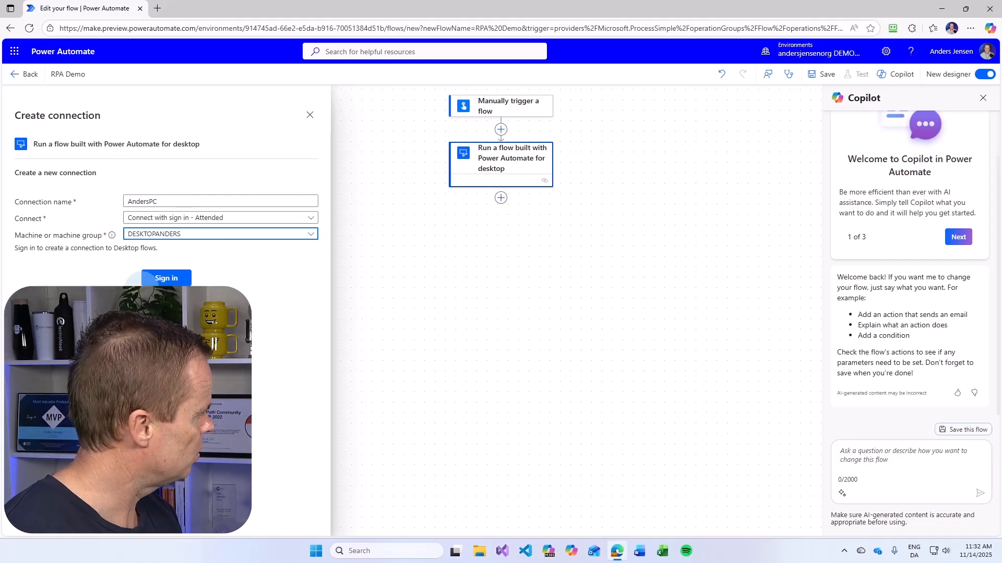
pyautogui.click(167, 278)
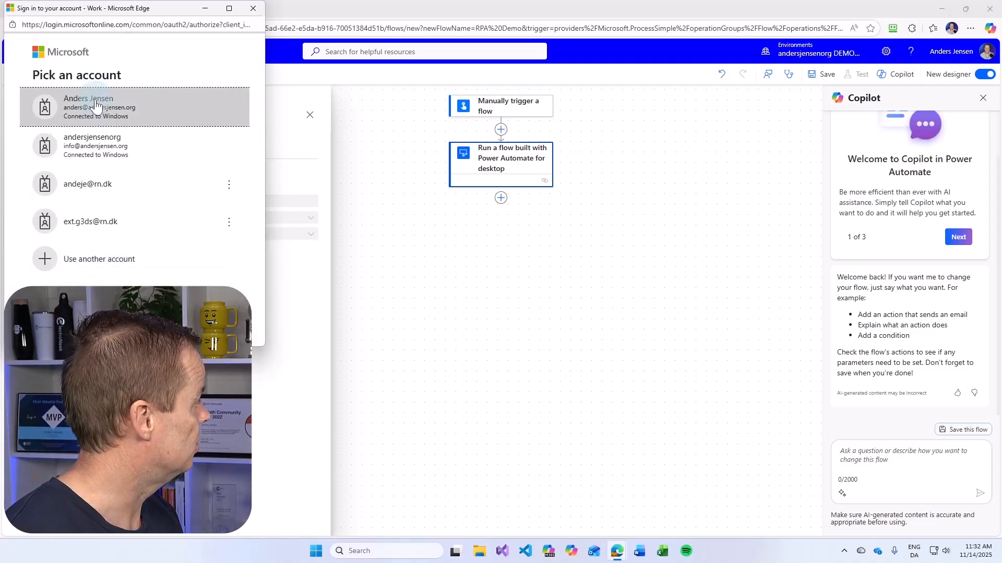
pyautogui.click(97, 101)
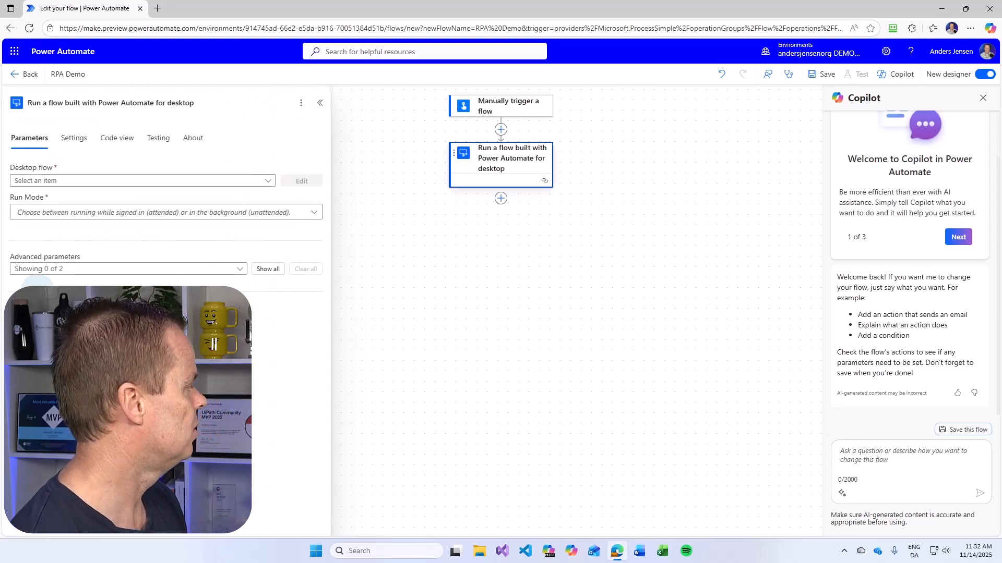
# Set the action to run the Web Scraping Demo desktop flow in Attended mode and save the cloud flow.
pyautogui.click(268, 182)
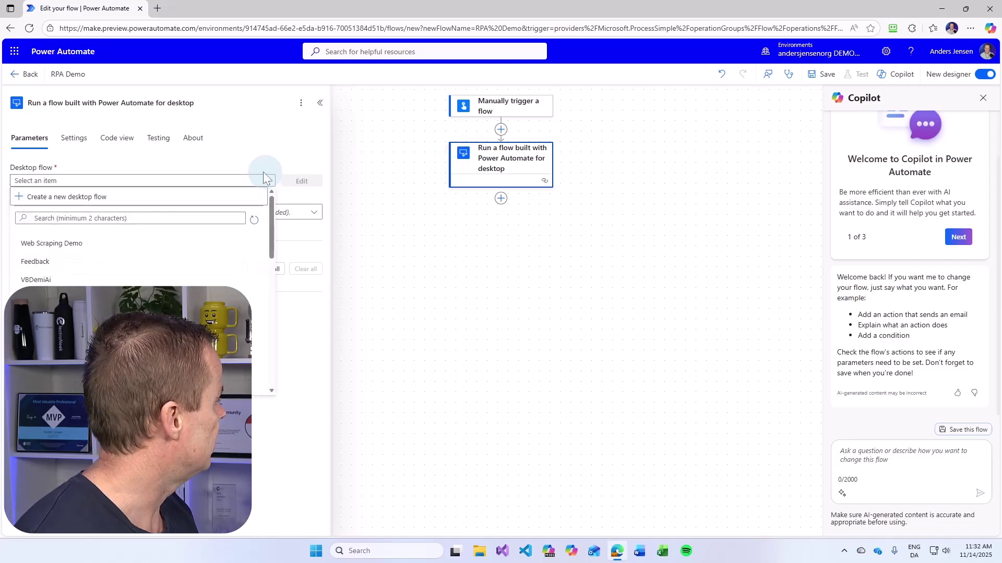
pyautogui.click(63, 250)
pyautogui.click(71, 214)
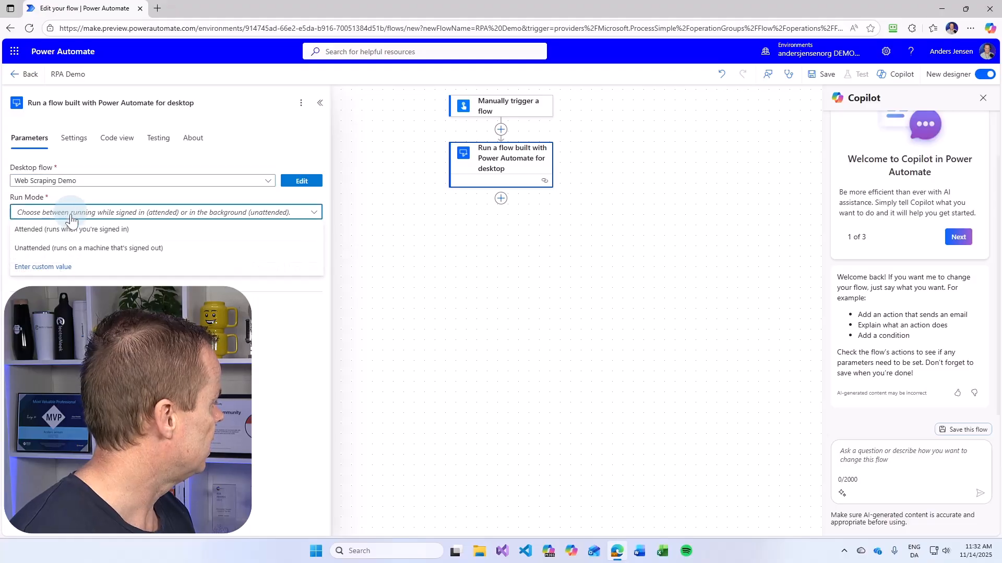
pyautogui.click(57, 231)
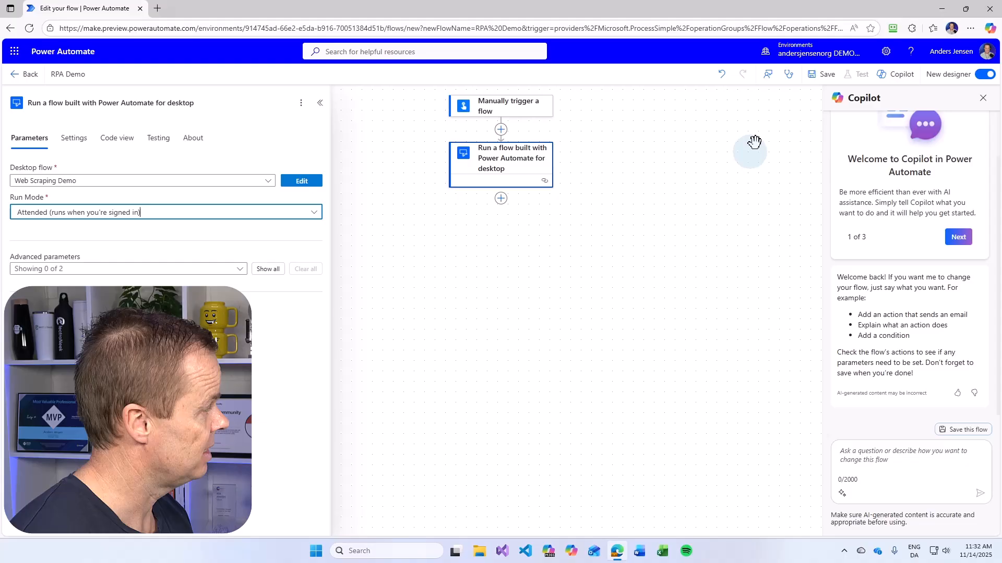
pyautogui.click(823, 74)
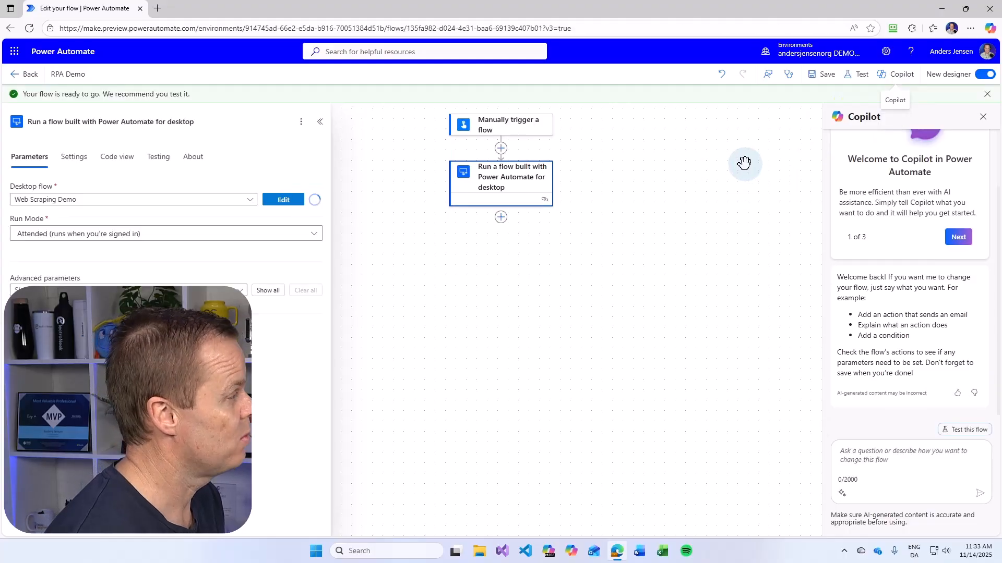
# Start a manually triggered test run of the cloud flow.
pyautogui.click(860, 75)
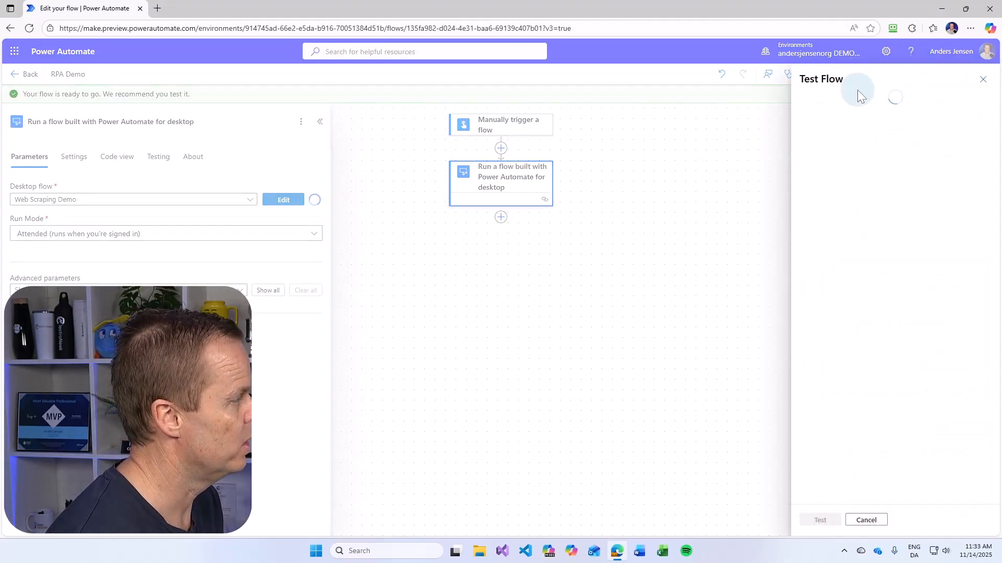
pyautogui.click(806, 101)
pyautogui.click(821, 520)
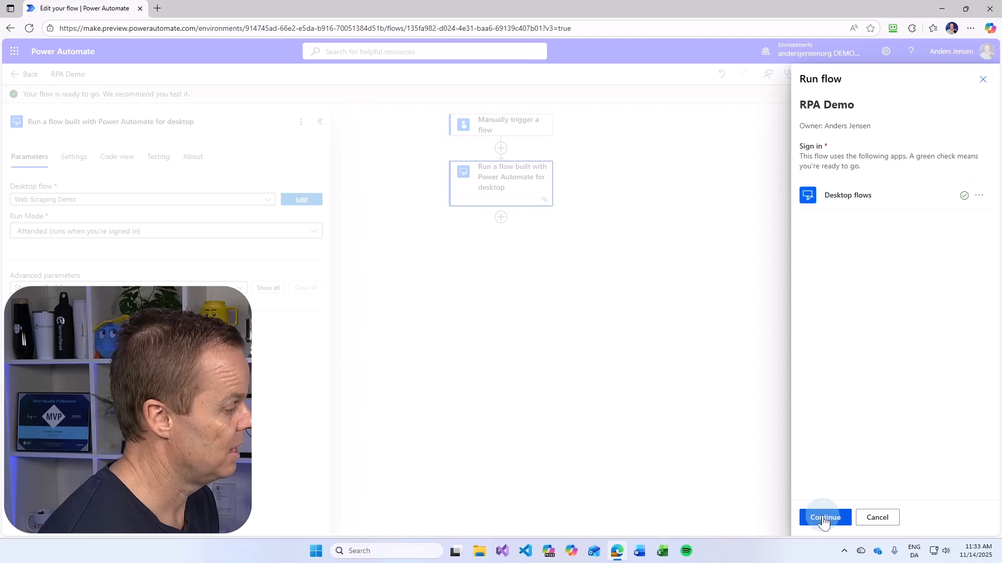
pyautogui.click(825, 517)
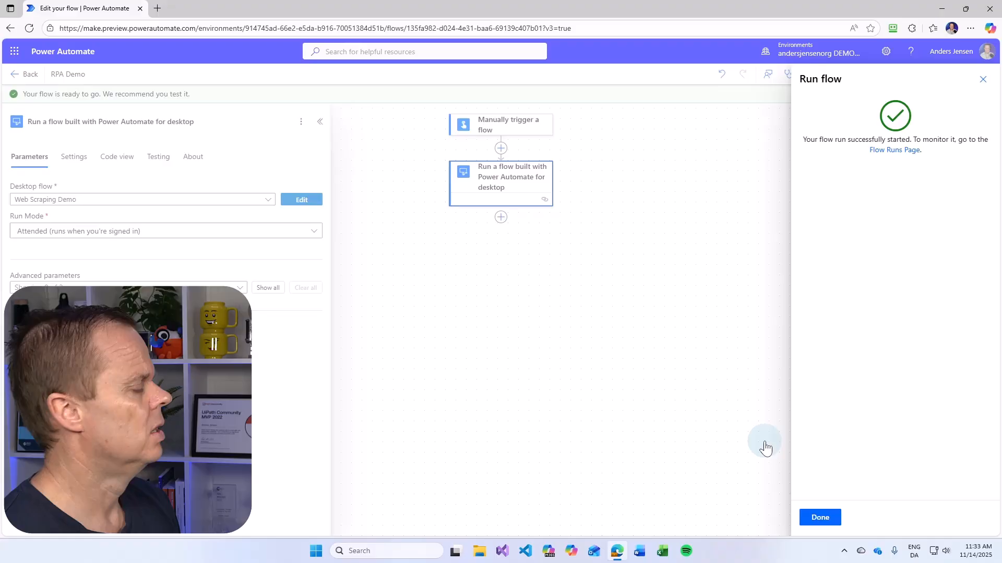
# Dismiss the run confirmation, close the reviewed Results workbook, and return to the successful flow run.
pyautogui.click(820, 517)
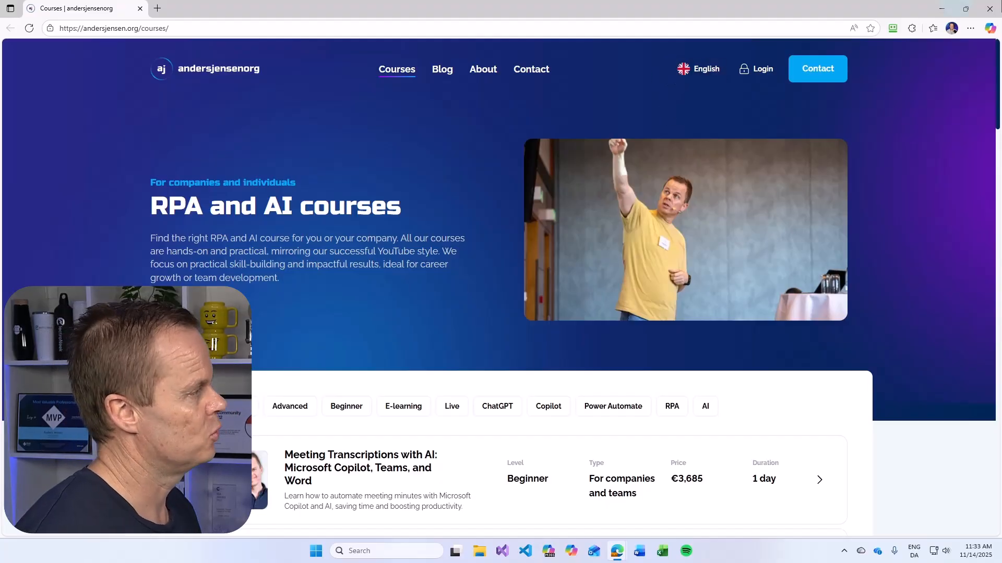
pyautogui.click(940, 9)
pyautogui.click(939, 13)
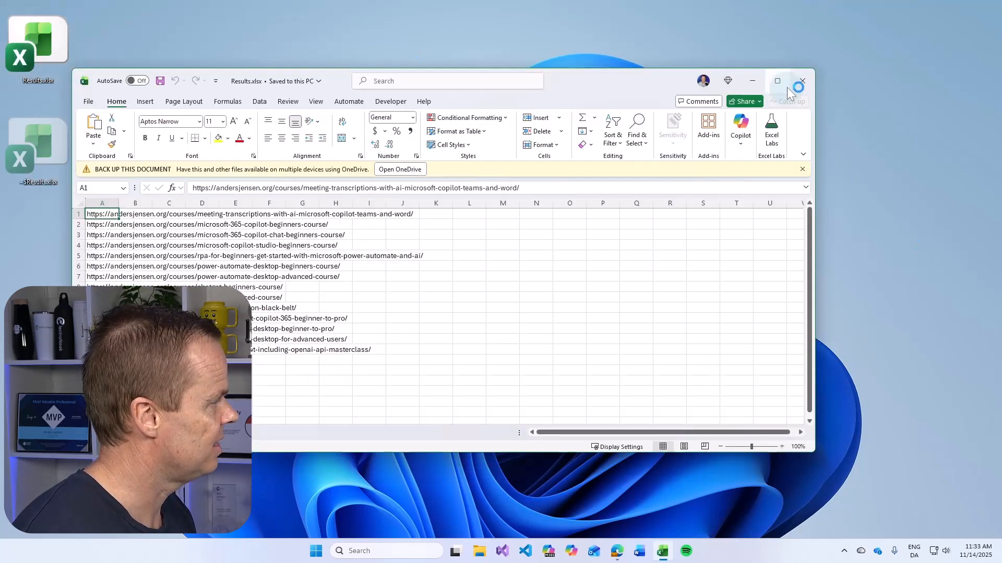
pyautogui.click(801, 81)
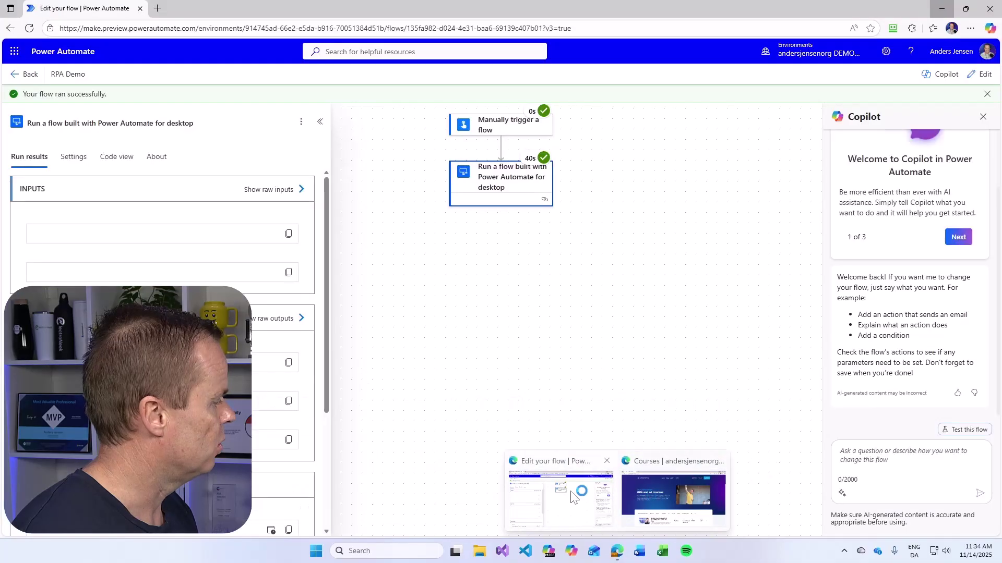
pyautogui.click(579, 495)
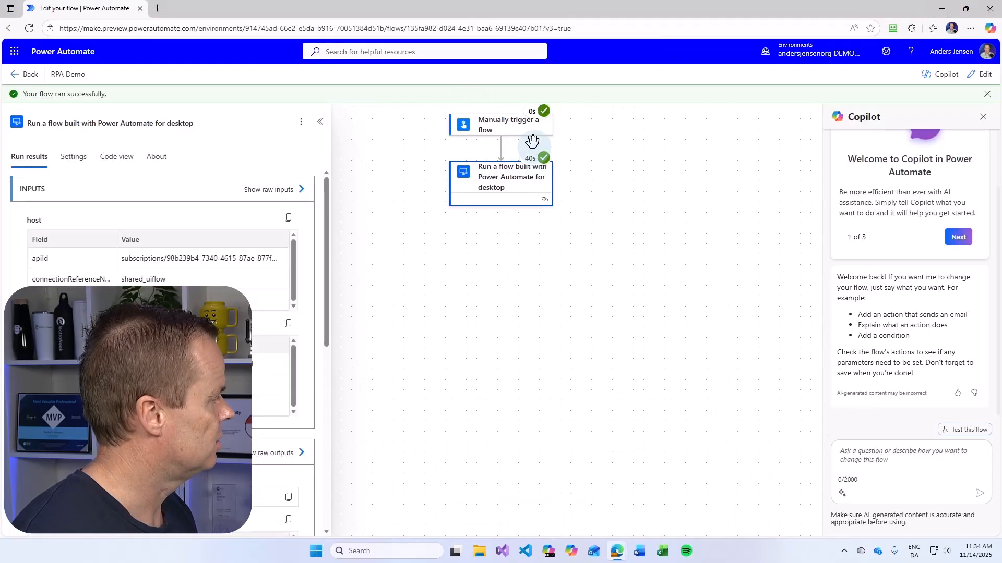